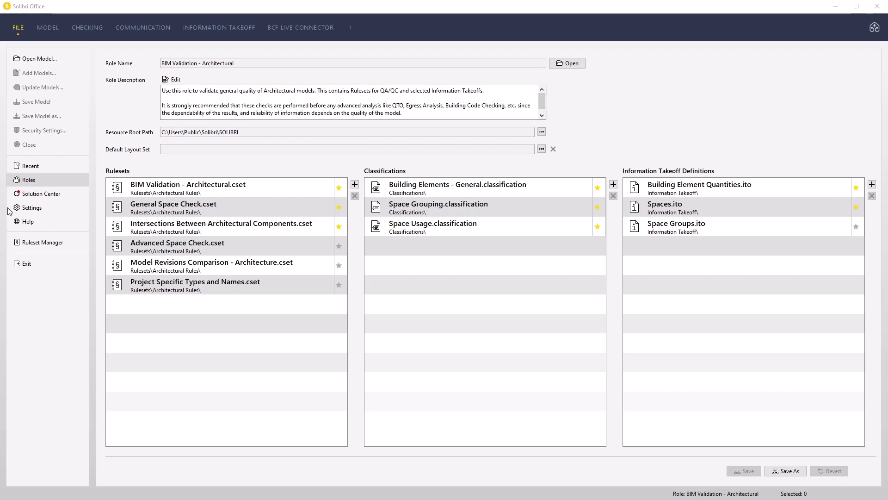
Open the Settings page from the File sidebar to list the program setting categories.
{"action": "left_click", "coordinate": [63, 208]}
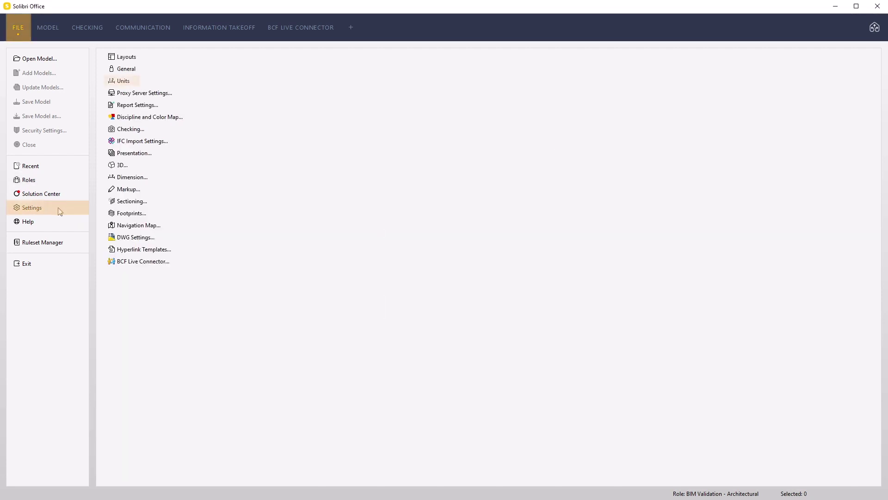
{"action": "left_click", "coordinate": [124, 81]}
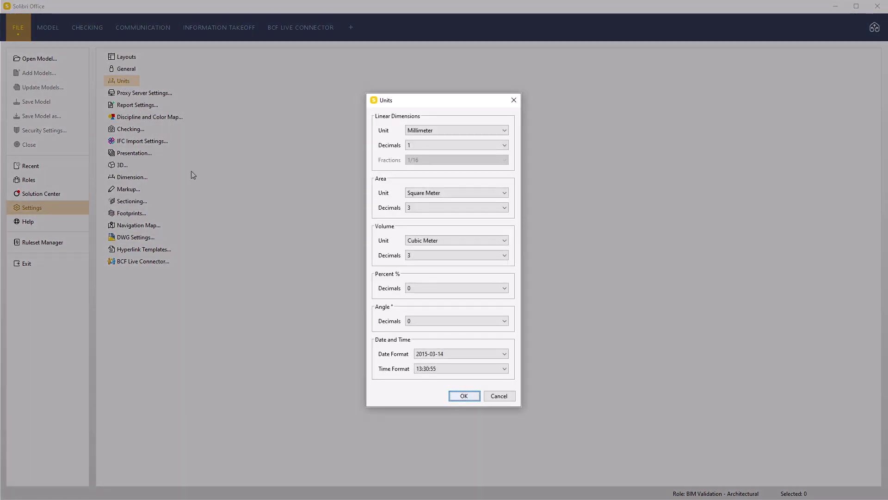
{"action": "left_click", "coordinate": [463, 397]}
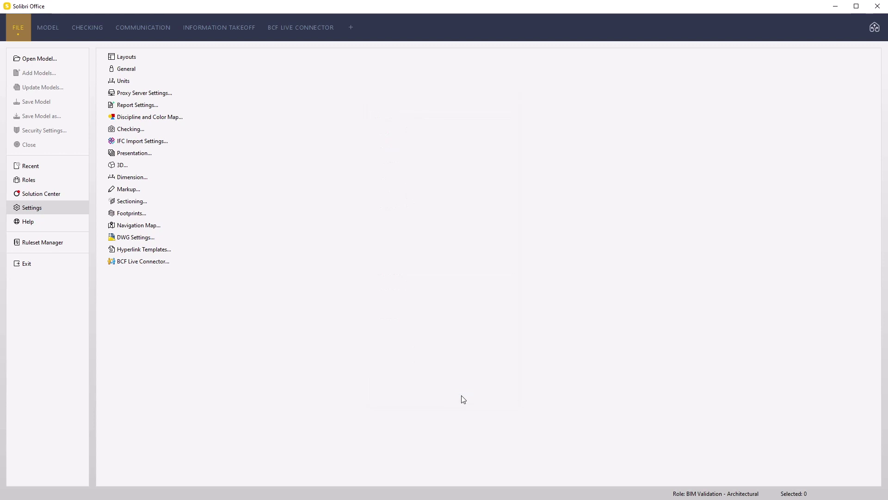
Load the BIM Coordination.xml role from Roles settings, then show the Recent models list.
{"action": "left_click", "coordinate": [47, 182]}
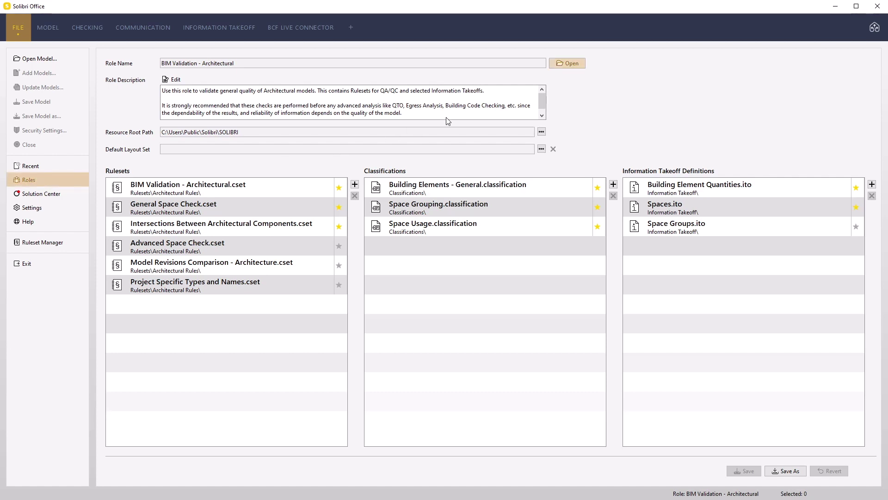
{"action": "left_click", "coordinate": [567, 64]}
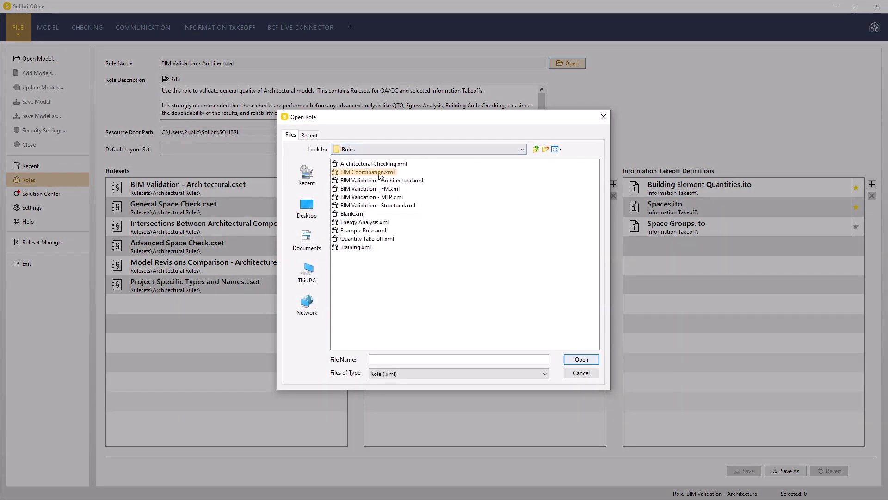
{"action": "left_click", "coordinate": [380, 172]}
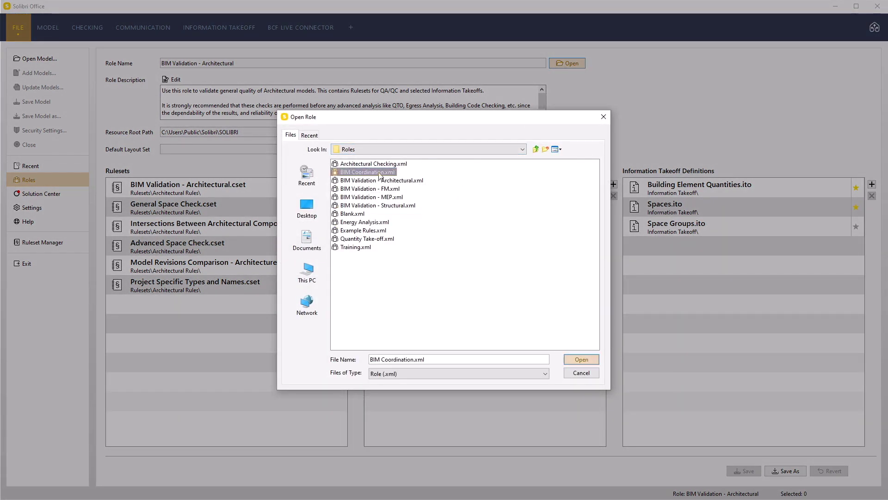
{"action": "left_click", "coordinate": [579, 359]}
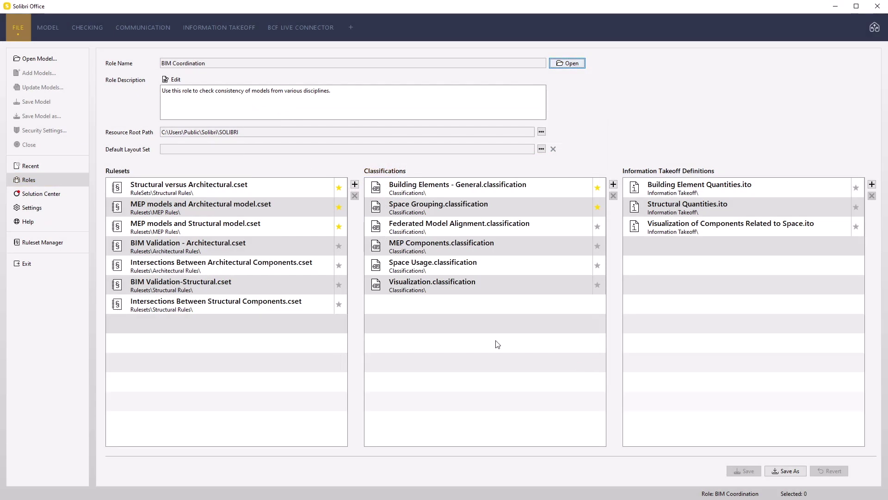
{"action": "left_click", "coordinate": [49, 168]}
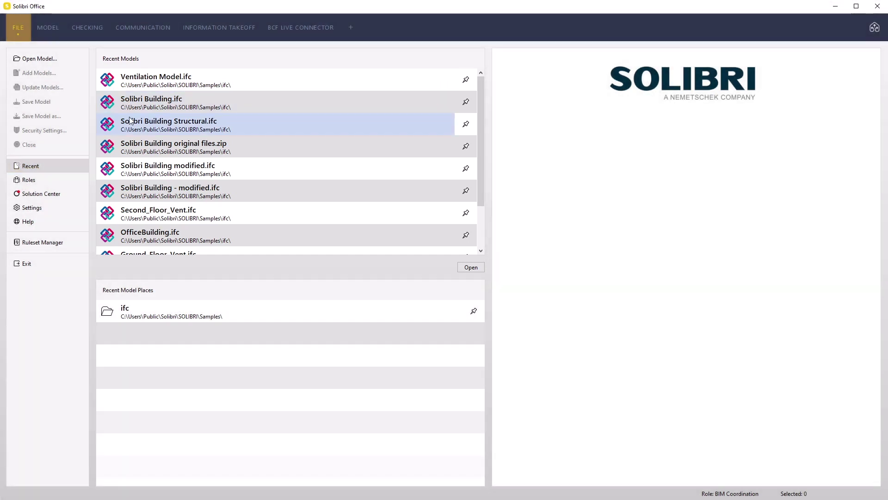
Open Solibri Building.ifc, Solibri Building Structural.ifc and Ventilation Model.ifc together.
{"action": "left_click", "coordinate": [47, 63]}
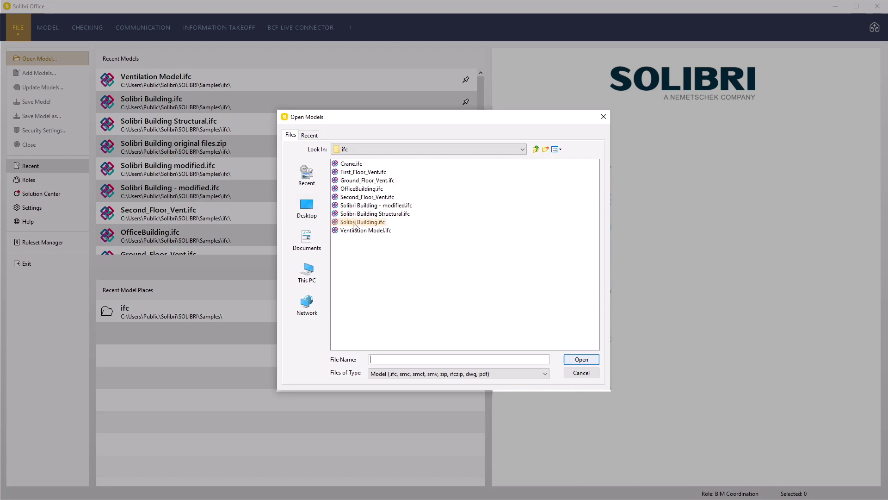
{"action": "left_click", "coordinate": [355, 224]}
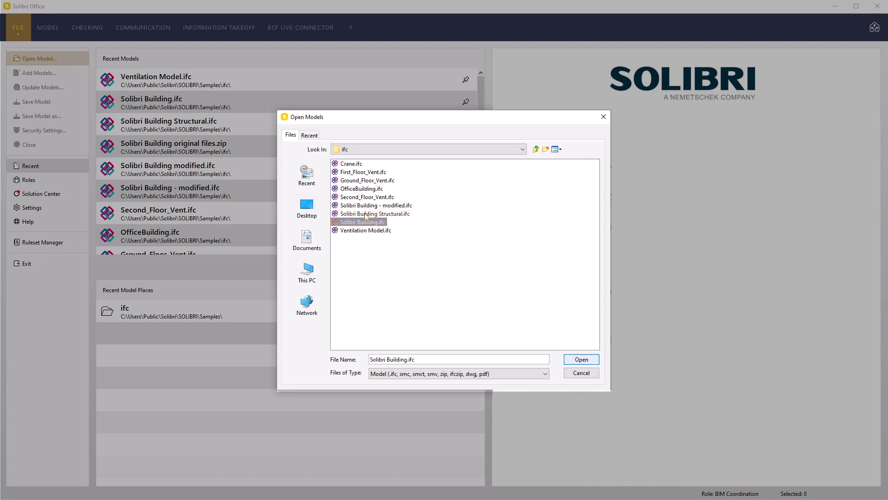
{"action": "left_click", "coordinate": [366, 214], "text": "ctrl"}
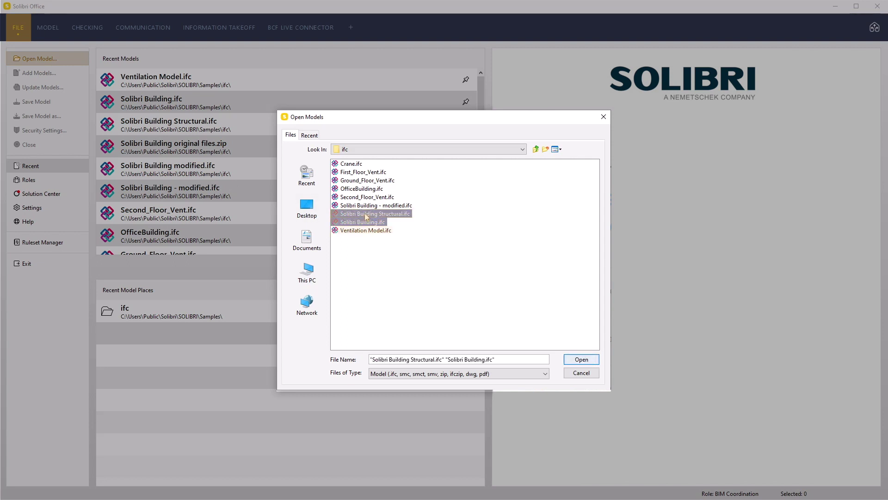
{"action": "left_click", "coordinate": [371, 230], "text": "ctrl"}
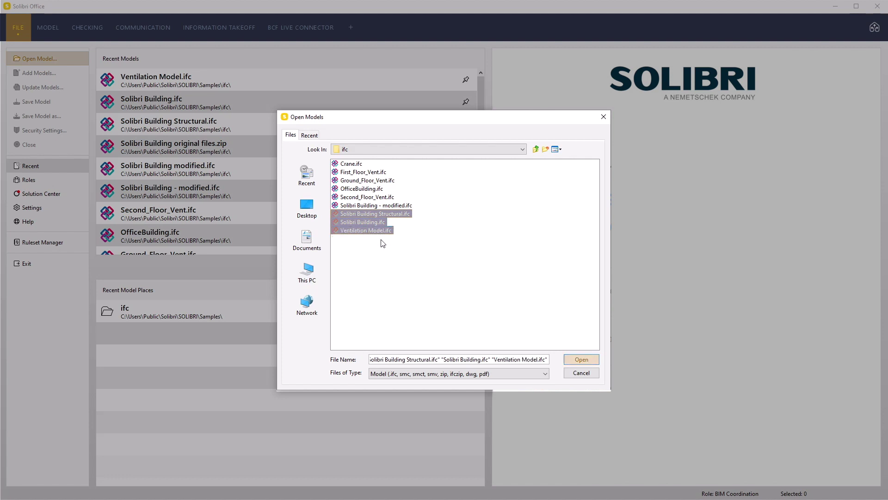
{"action": "left_click", "coordinate": [584, 359]}
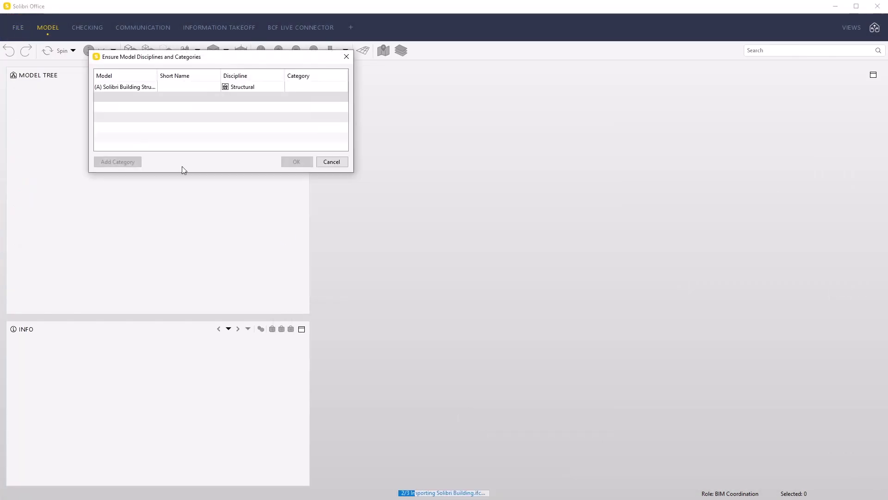
Give the short names S to the structural model, A to Solibri Building, and M to Ventilation Model.
{"action": "double_click", "coordinate": [170, 88]}
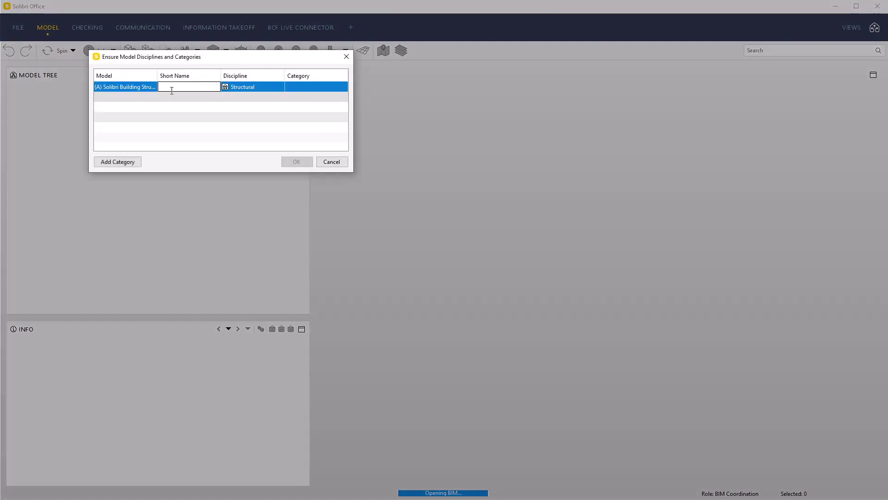
{"action": "type", "text": "S"}
{"action": "double_click", "coordinate": [175, 97]}
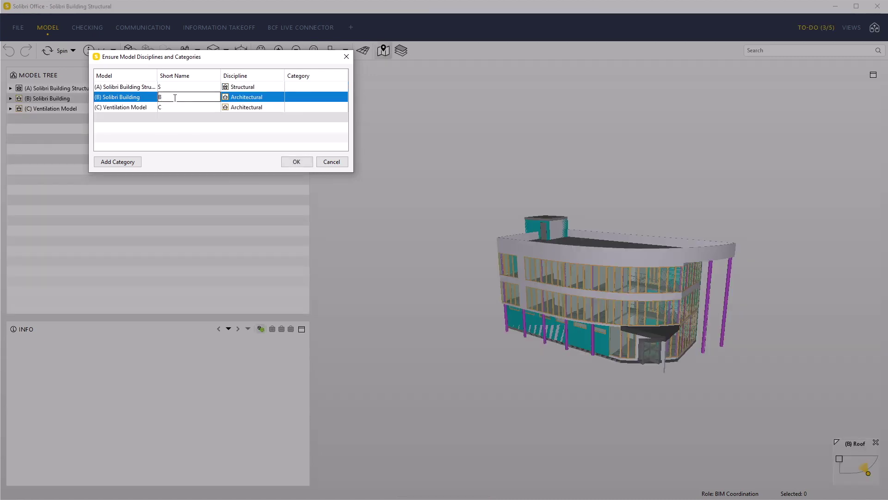
{"action": "type", "text": "A"}
{"action": "double_click", "coordinate": [174, 106]}
{"action": "type", "text": "M"}
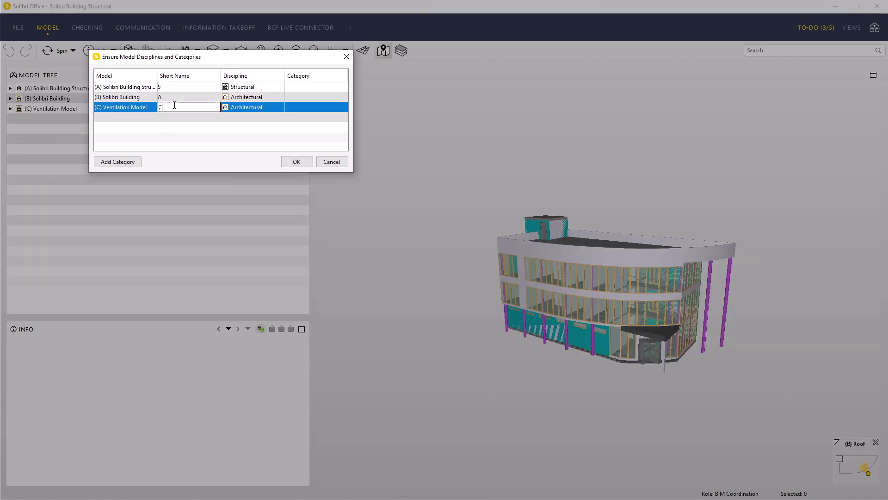
Set Ventilation Model's discipline to Building Services and confirm the dialog.
{"action": "left_click", "coordinate": [252, 105]}
{"action": "left_click", "coordinate": [244, 135]}
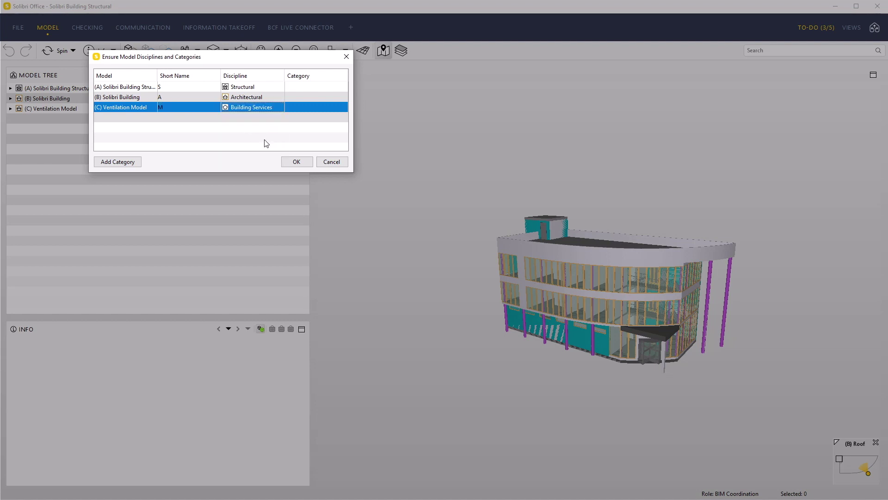
{"action": "left_click", "coordinate": [296, 162]}
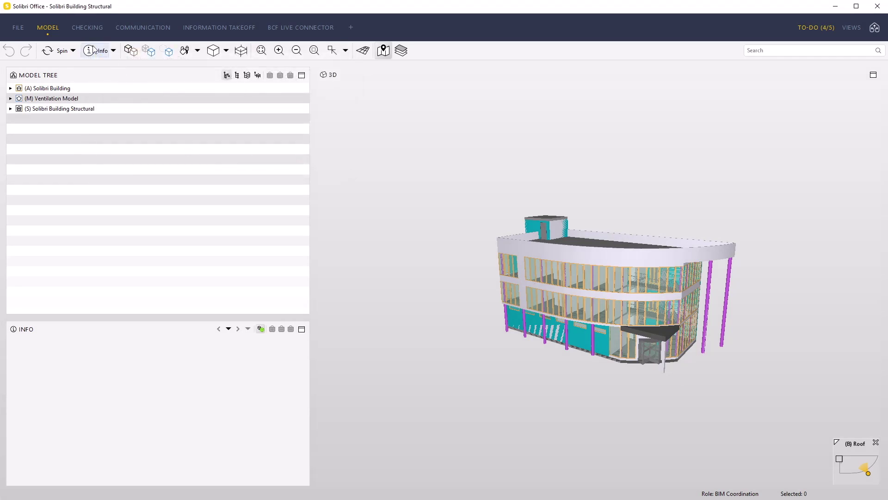
Switch to Checking, dismiss the To-Do reminder, and cancel the ruleset-loading dialog.
{"action": "left_click", "coordinate": [87, 29]}
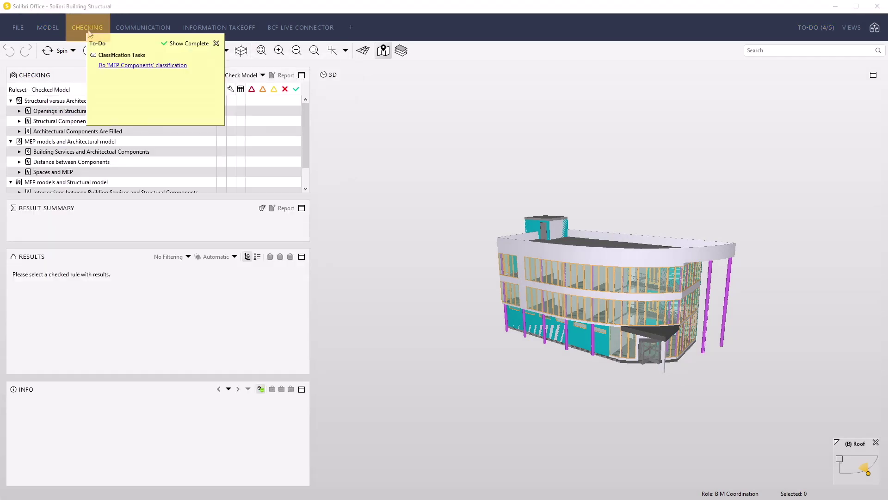
{"action": "left_click", "coordinate": [217, 43]}
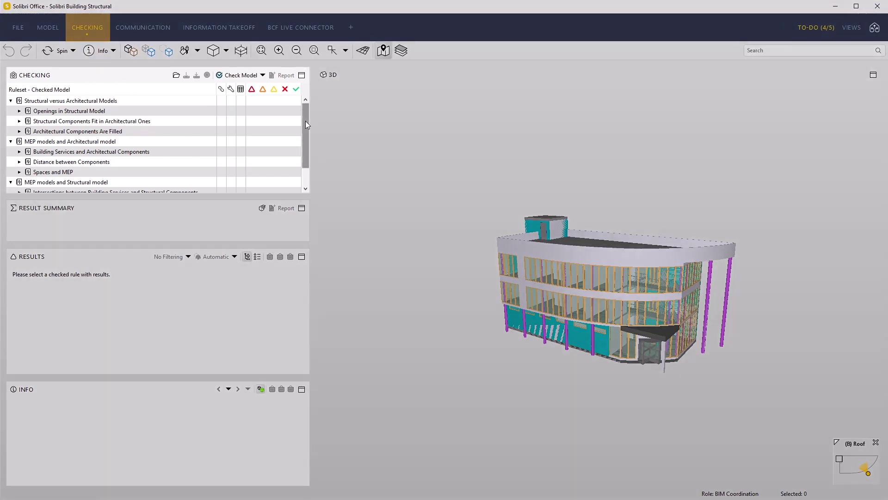
{"action": "mouse_move", "coordinate": [306, 120]}
{"action": "left_mouse_down"}
{"action": "mouse_move", "coordinate": [304, 144]}
{"action": "mouse_move", "coordinate": [304, 116]}
{"action": "left_mouse_up"}
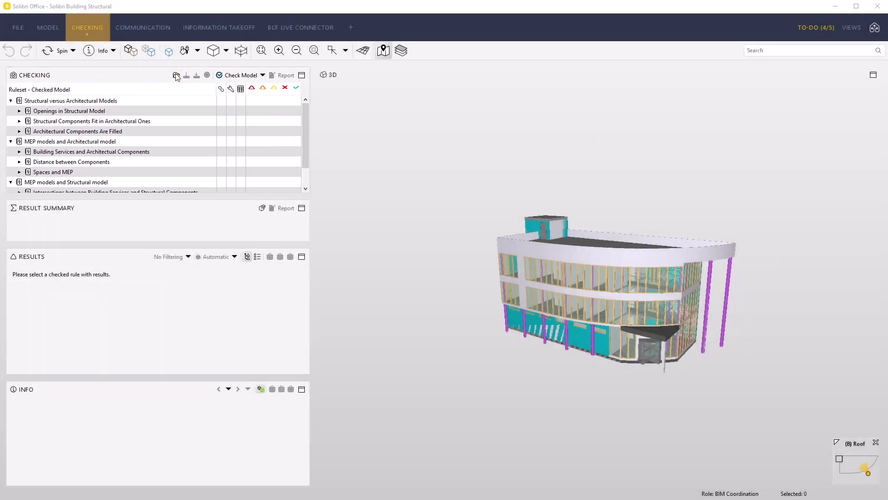
{"action": "left_click", "coordinate": [176, 76]}
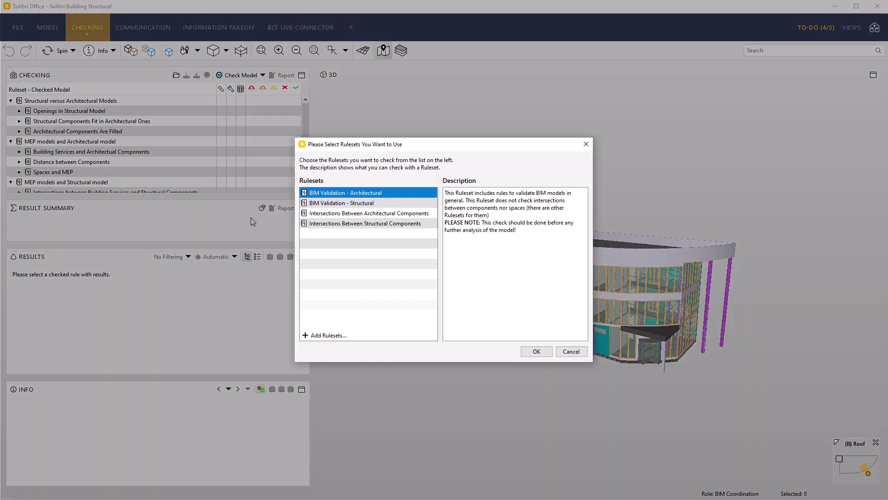
{"action": "left_click", "coordinate": [572, 351]}
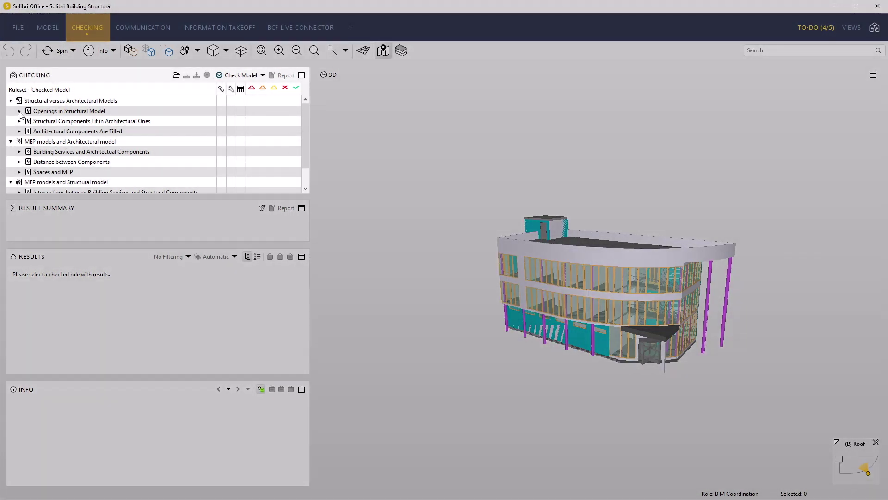
Collapse the Openings in Structural Model node and the three BIM Coordination ruleset groups.
{"action": "left_click", "coordinate": [19, 111]}
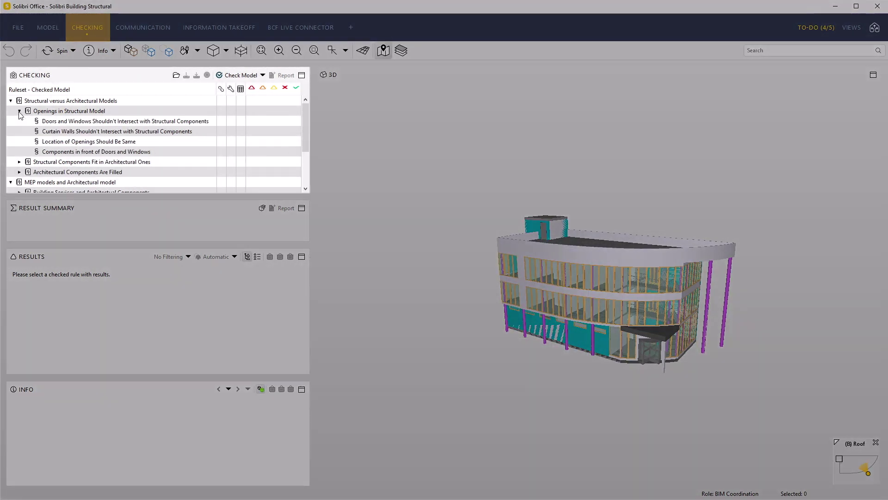
{"action": "left_click", "coordinate": [20, 114]}
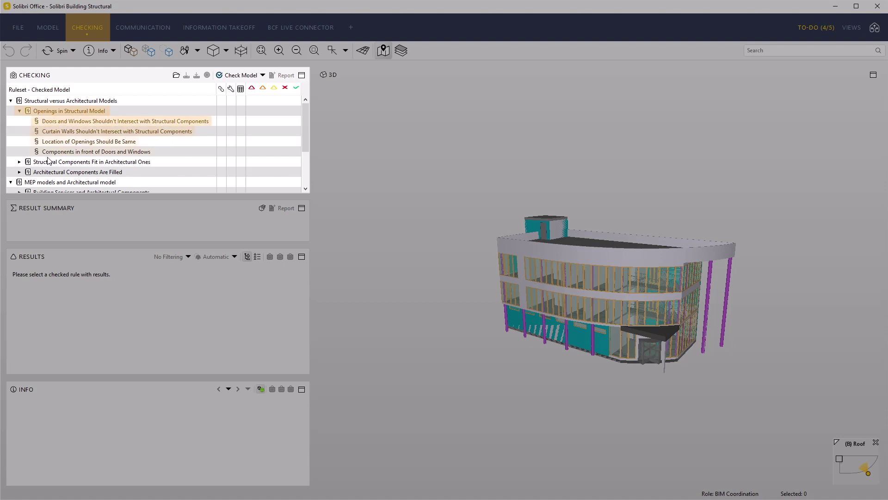
{"action": "left_click", "coordinate": [19, 111]}
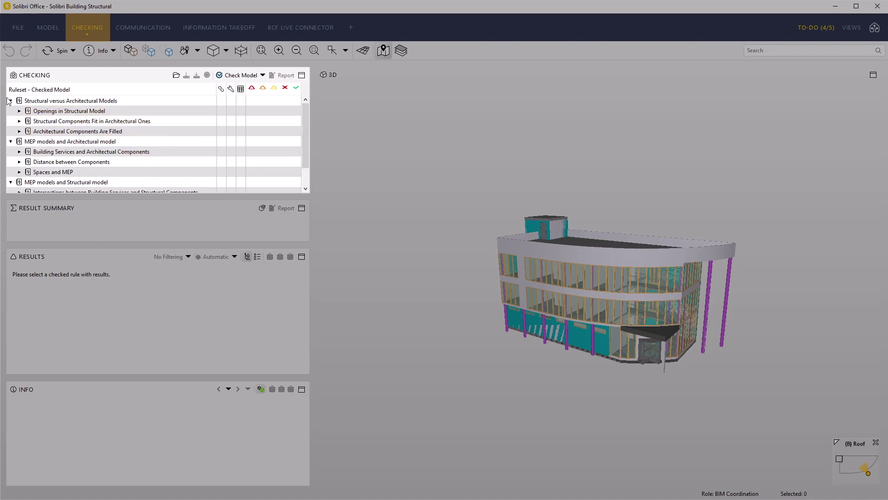
{"action": "left_click", "coordinate": [11, 101]}
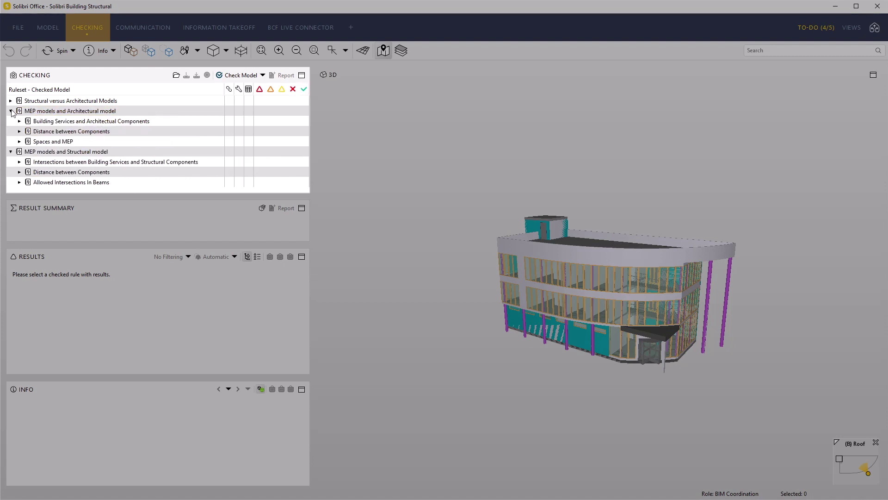
{"action": "left_click", "coordinate": [10, 111]}
{"action": "left_click", "coordinate": [10, 122]}
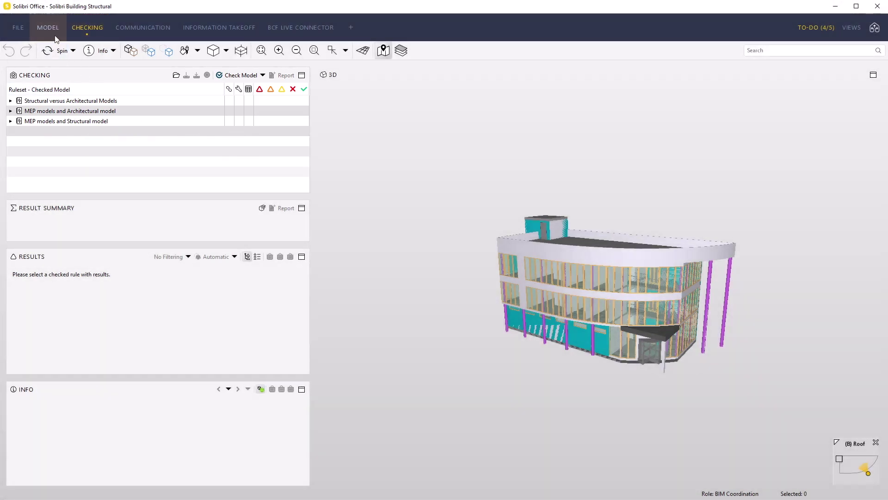
{"action": "left_click", "coordinate": [50, 29]}
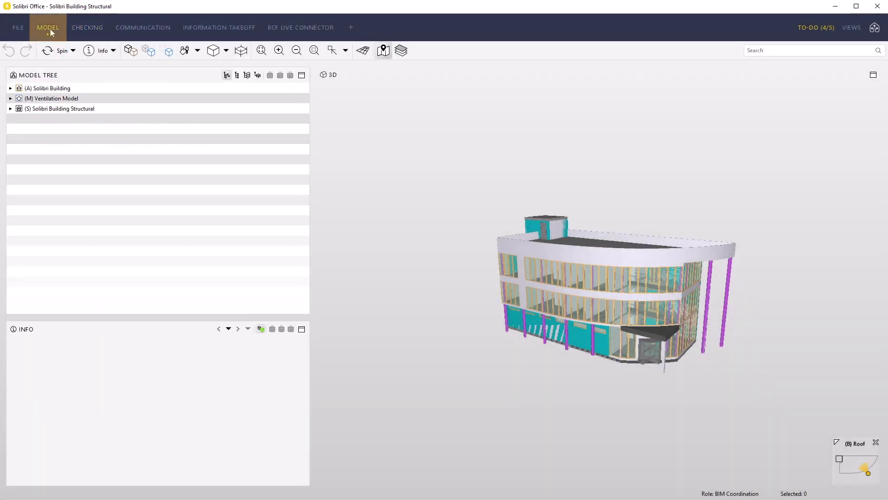
Group the model tree by component type and isolate the doors in the 3D view.
{"action": "left_click", "coordinate": [238, 76]}
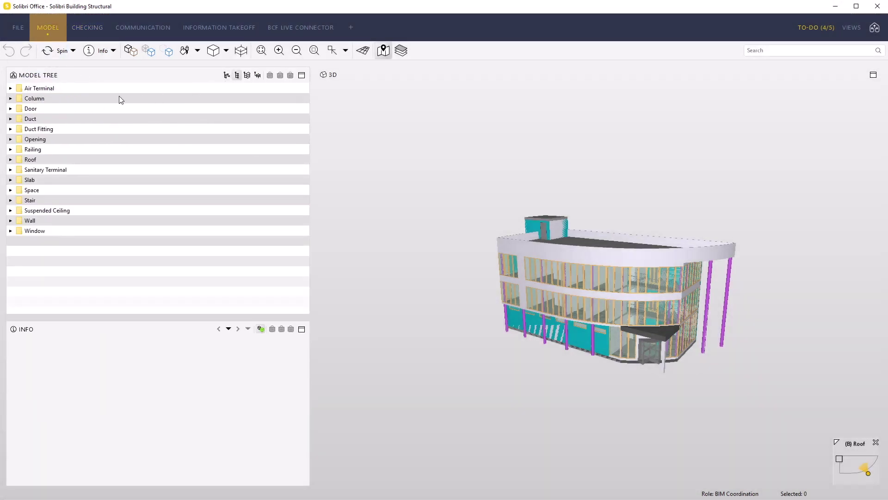
{"action": "left_click", "coordinate": [78, 109]}
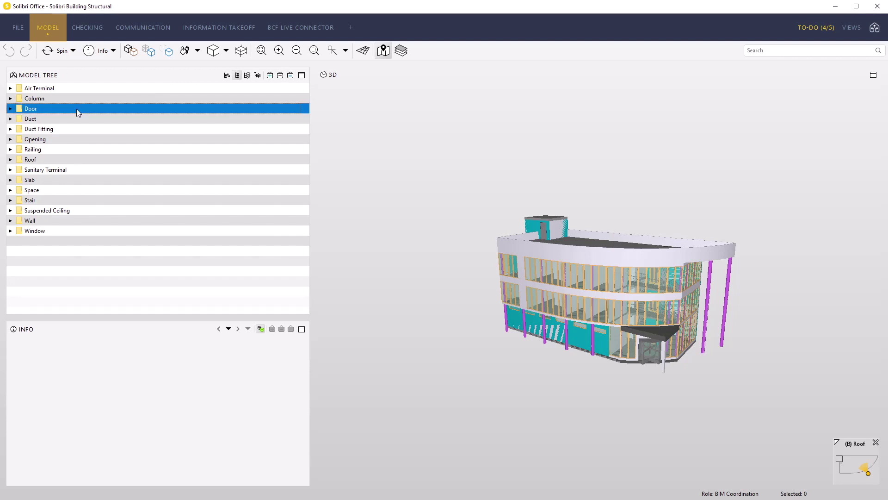
{"action": "left_click", "coordinate": [290, 76]}
{"action": "scroll", "coordinate": [589, 293], "scroll_direction": "up", "scroll_amount": 5}
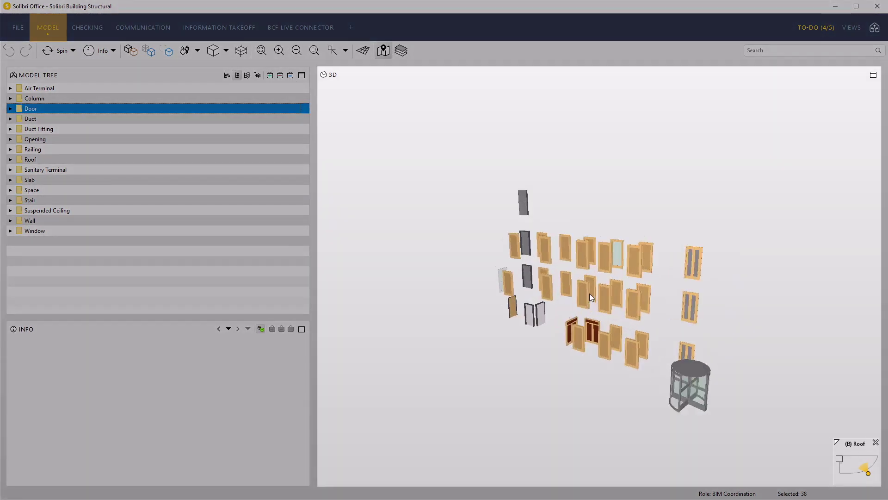
Review a door's BaseQuantities, AC_Pset_Door_16 and Identification properties, then isolate the air terminals.
{"action": "left_click", "coordinate": [612, 288]}
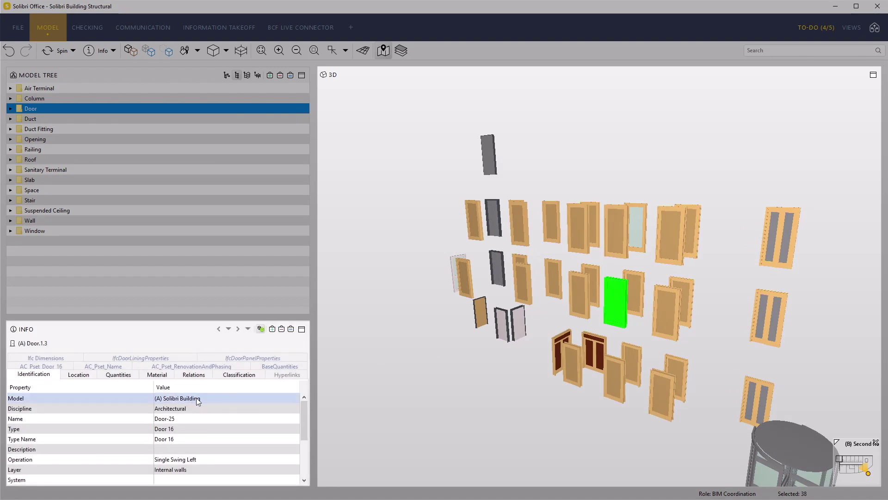
{"action": "left_click", "coordinate": [268, 367]}
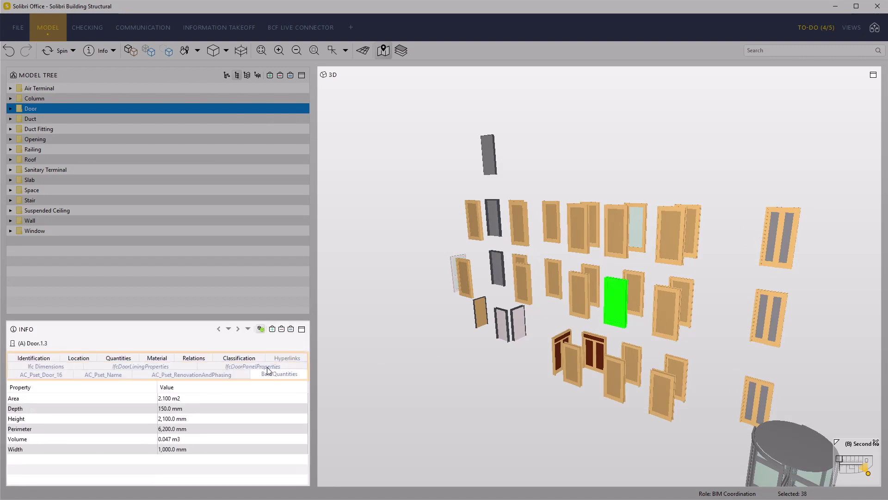
{"action": "left_click", "coordinate": [59, 375]}
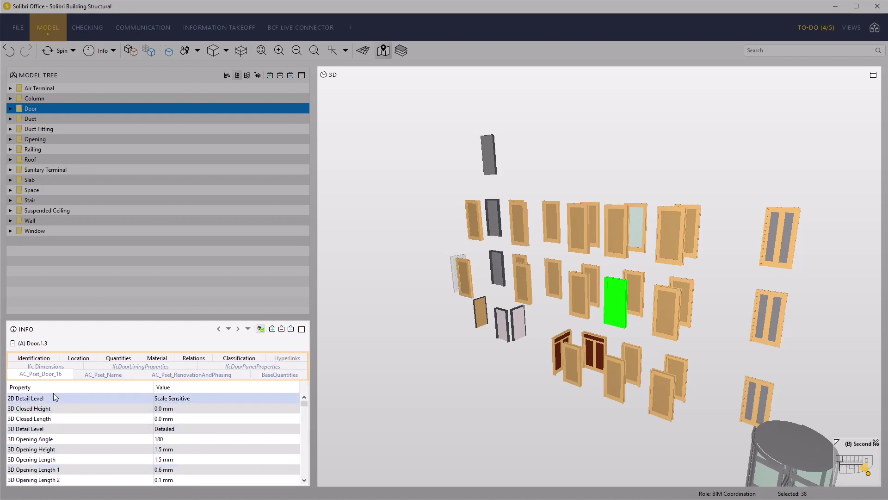
{"action": "left_click", "coordinate": [39, 358]}
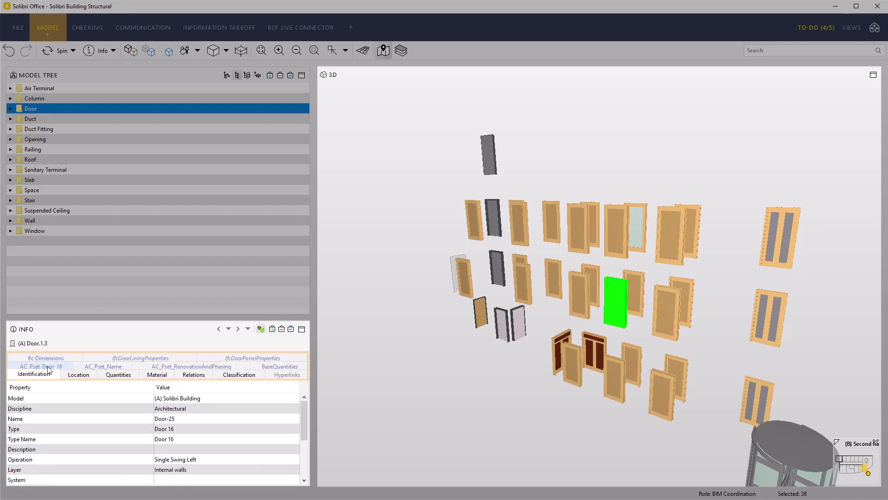
{"action": "left_click", "coordinate": [59, 90]}
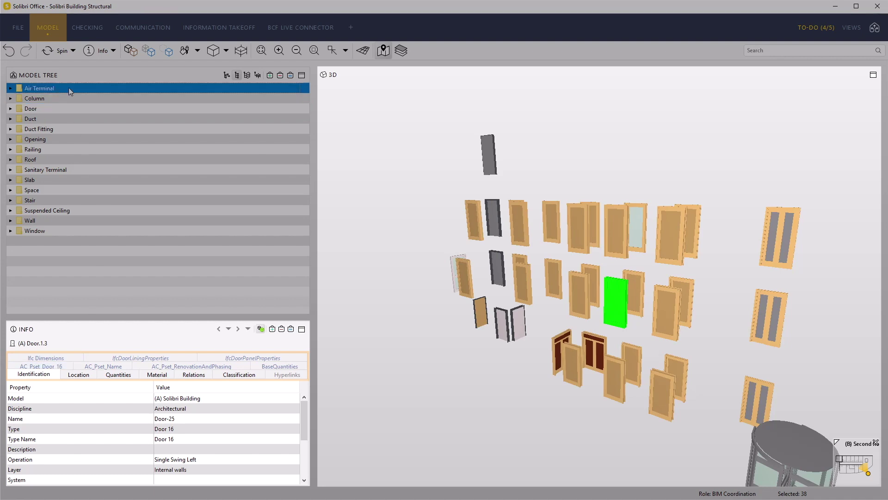
{"action": "left_click", "coordinate": [290, 76]}
Inspect an air terminal's Dimensions, Mechanical, Flow and Constraints properties, returning to Identification.
{"action": "left_click_drag", "start_coordinate": [607, 194], "coordinate": [610, 168]}
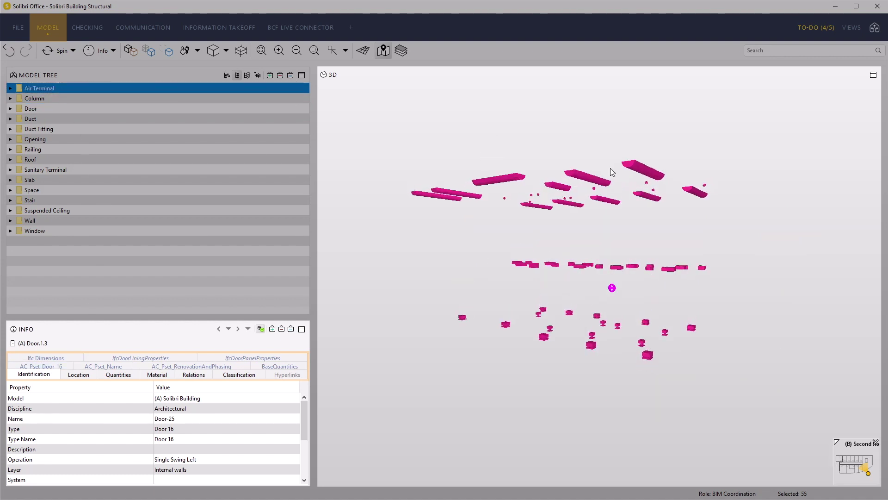
{"action": "left_click", "coordinate": [635, 174]}
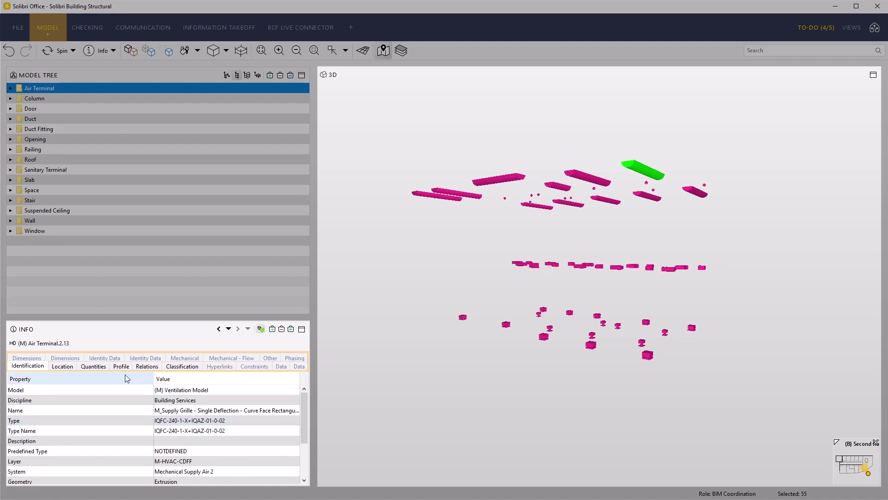
{"action": "left_click", "coordinate": [30, 358]}
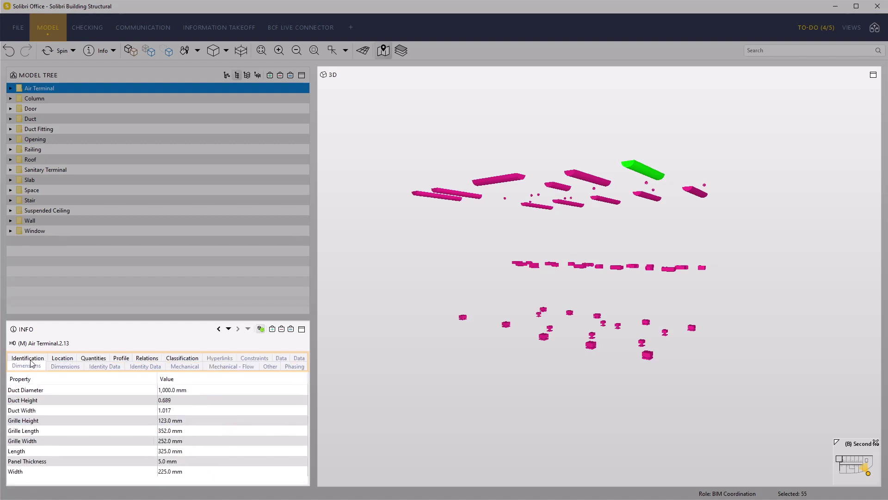
{"action": "left_click", "coordinate": [64, 370]}
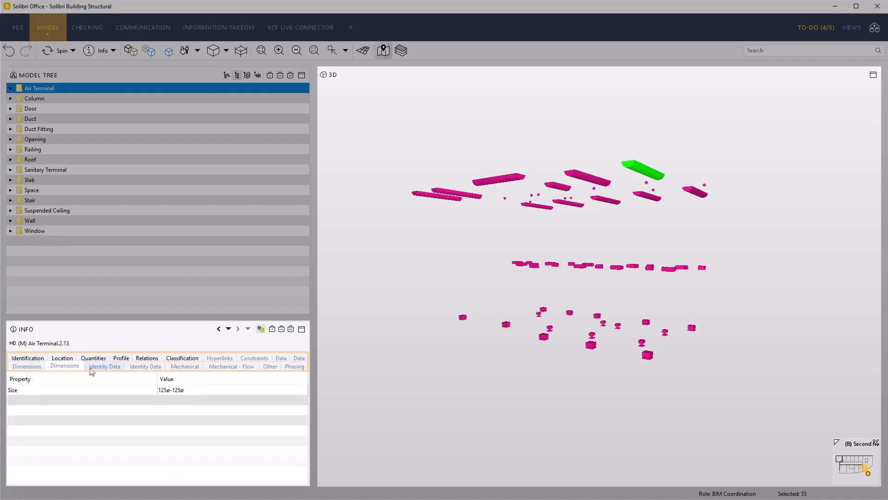
{"action": "left_click", "coordinate": [192, 370]}
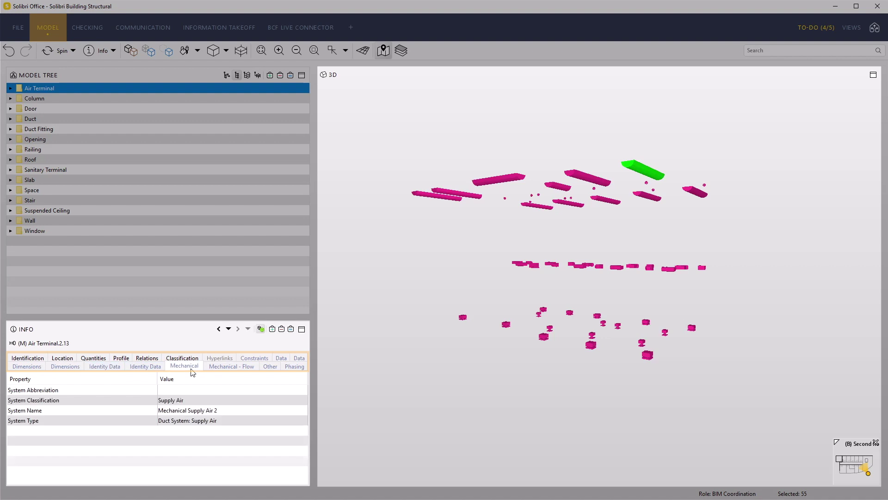
{"action": "left_click", "coordinate": [222, 370]}
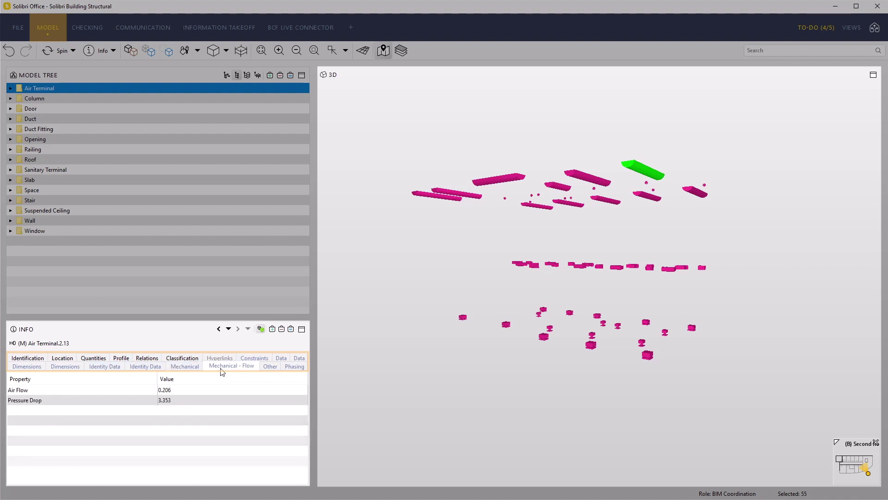
{"action": "left_click", "coordinate": [249, 358]}
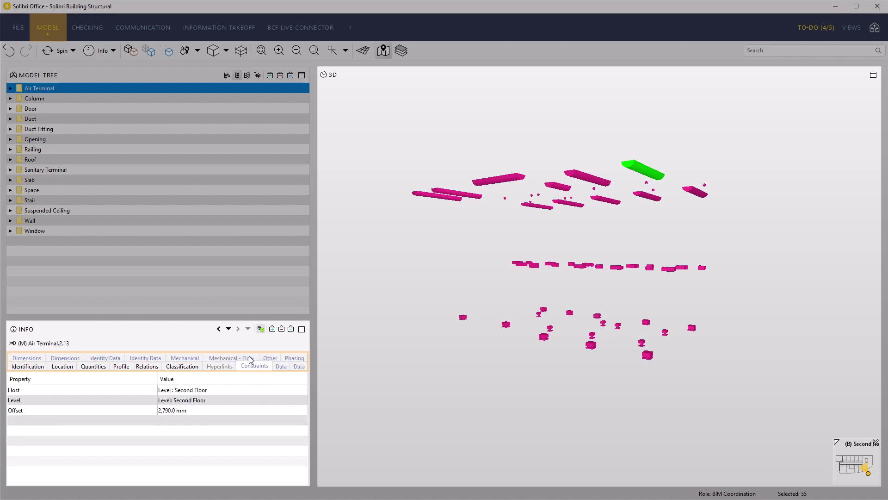
{"action": "left_click", "coordinate": [23, 366]}
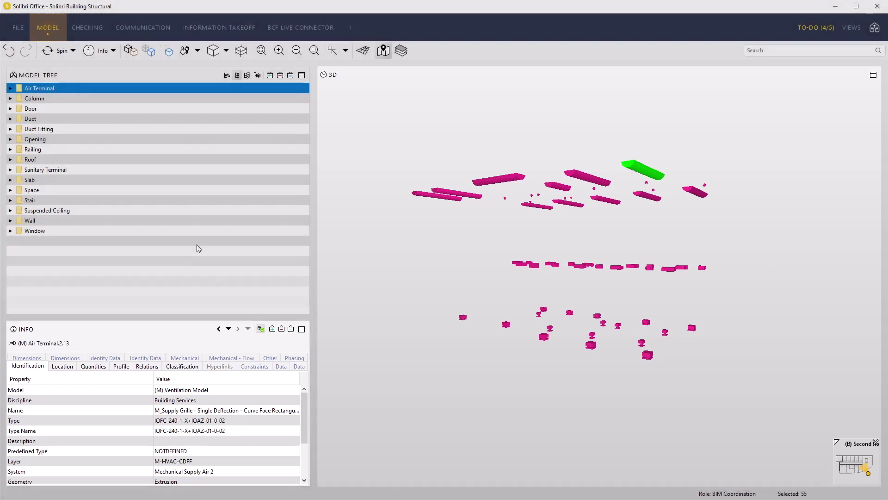
Regroup the tree by model, show all components, and use the Top Front Right view.
{"action": "left_click", "coordinate": [226, 76]}
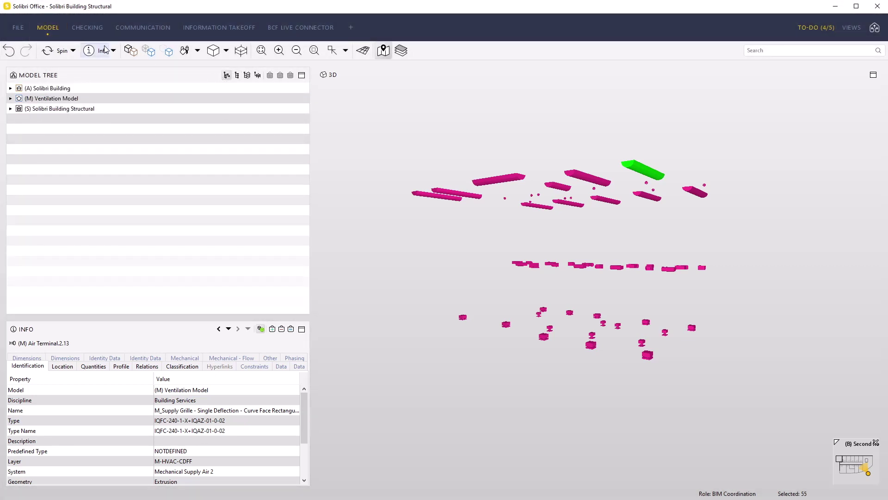
{"action": "left_click", "coordinate": [130, 52]}
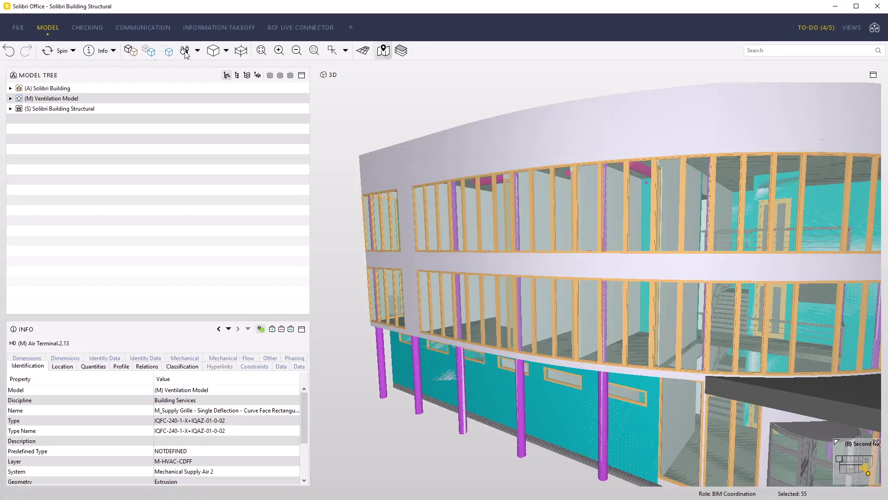
{"action": "left_click", "coordinate": [333, 54]}
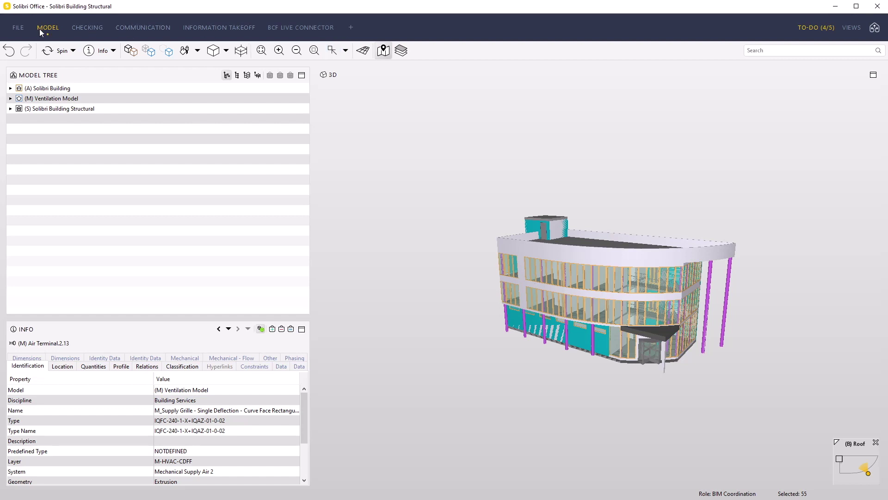
Open the Ruleset Manager from the FILE menu.
{"action": "left_click", "coordinate": [19, 29]}
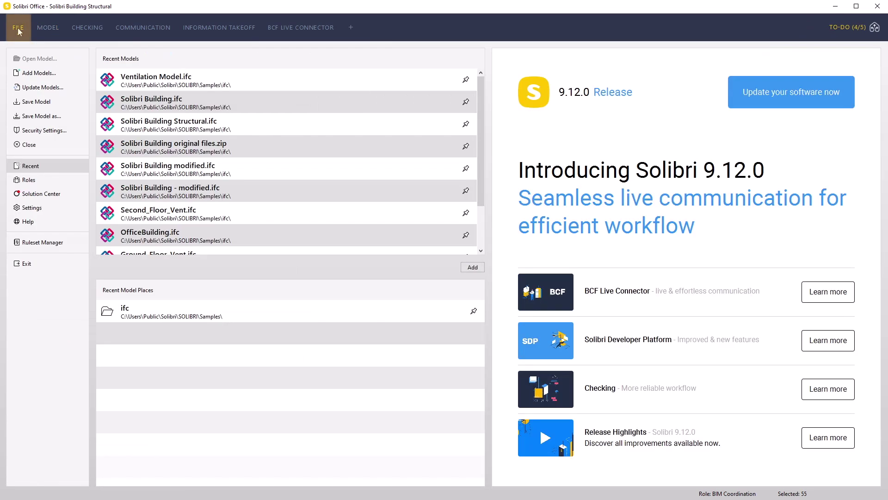
{"action": "left_click", "coordinate": [65, 242]}
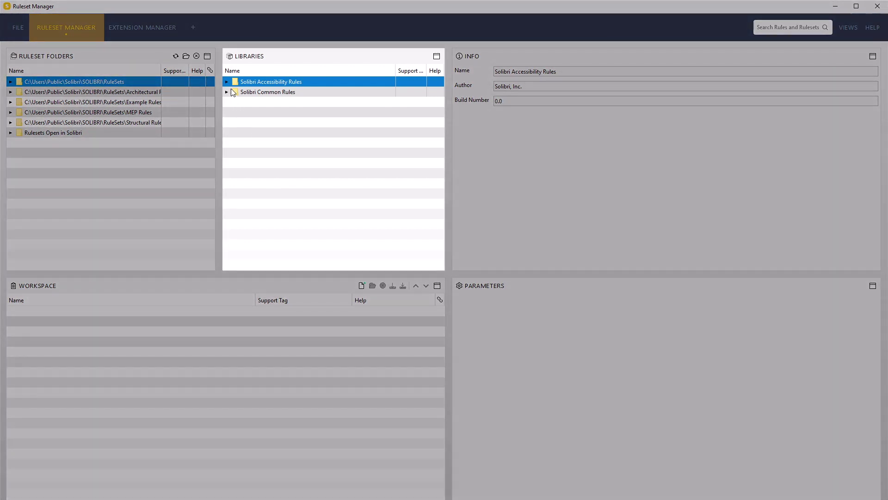
Expand the Accessibility and Common Rules libraries and browse Common rules through Component Distance.
{"action": "left_click", "coordinate": [226, 81]}
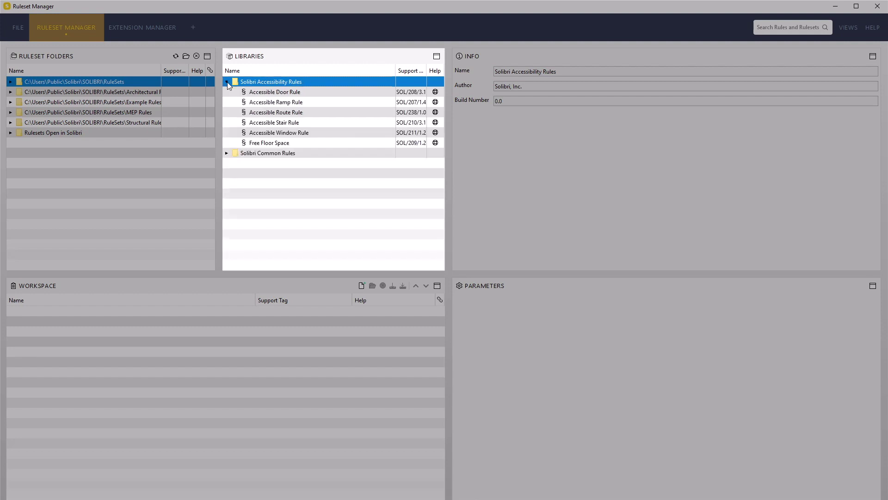
{"action": "left_click", "coordinate": [227, 153]}
{"action": "left_click", "coordinate": [276, 165]}
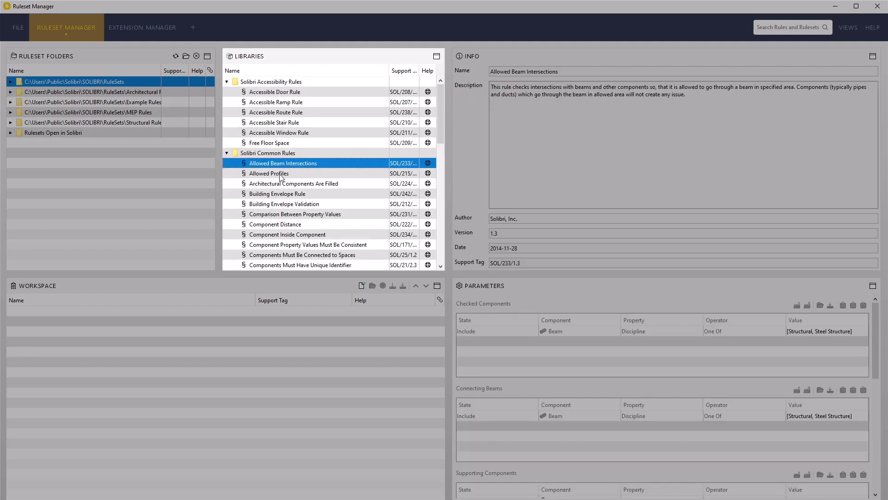
{"action": "left_click", "coordinate": [281, 175]}
{"action": "left_click", "coordinate": [288, 184]}
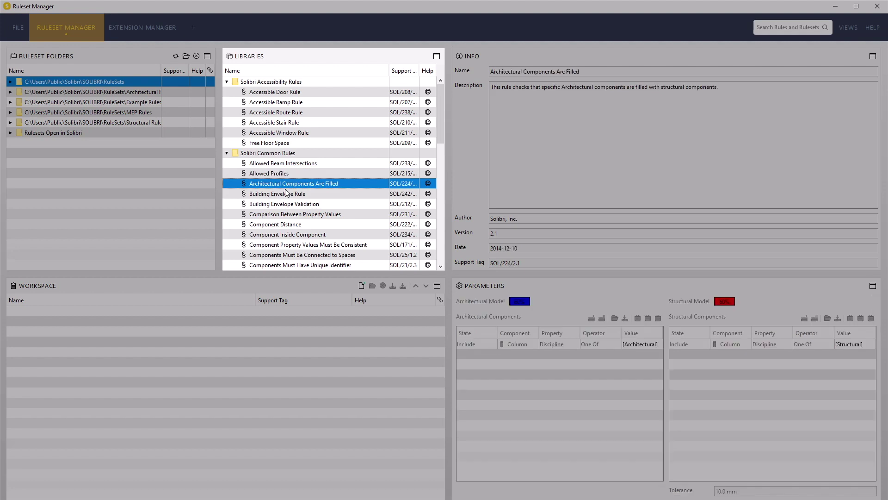
{"action": "left_click", "coordinate": [287, 193]}
{"action": "left_click", "coordinate": [289, 204]}
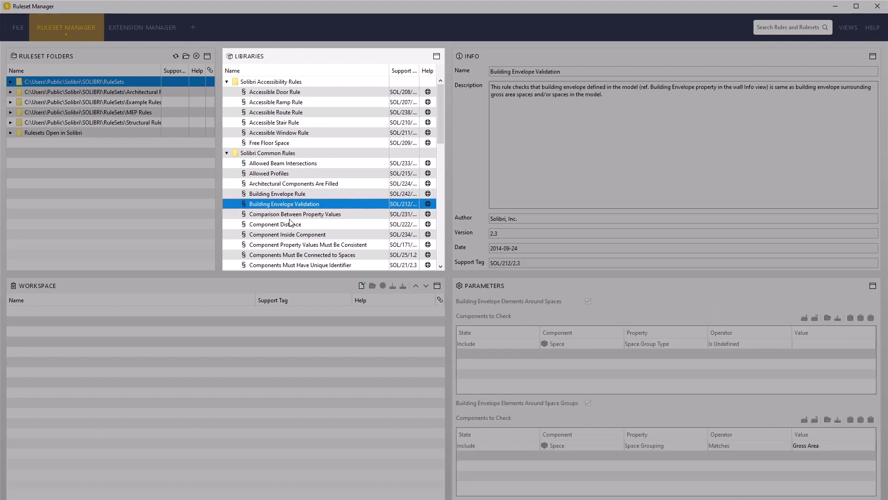
{"action": "left_click", "coordinate": [291, 215]}
{"action": "left_click", "coordinate": [290, 225]}
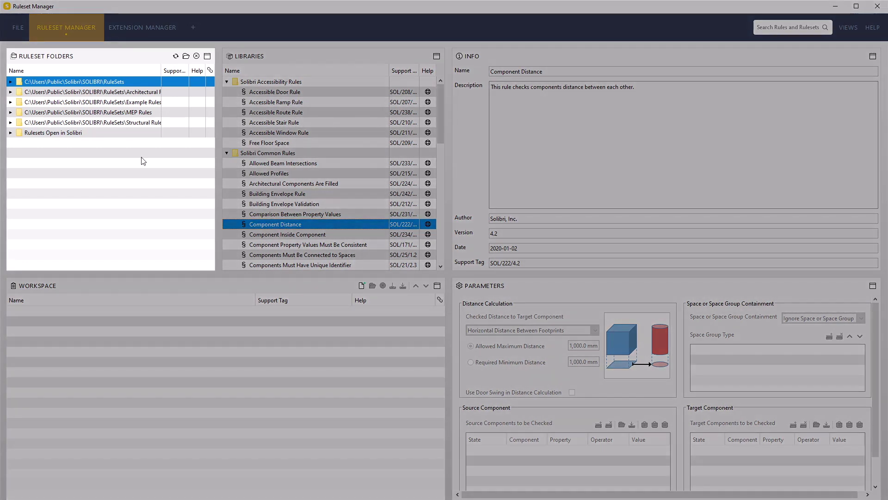
Expand Architectural, BIM Validation - Architectural, General Space Check and Space Properties, then collapse them again.
{"action": "left_click", "coordinate": [11, 92]}
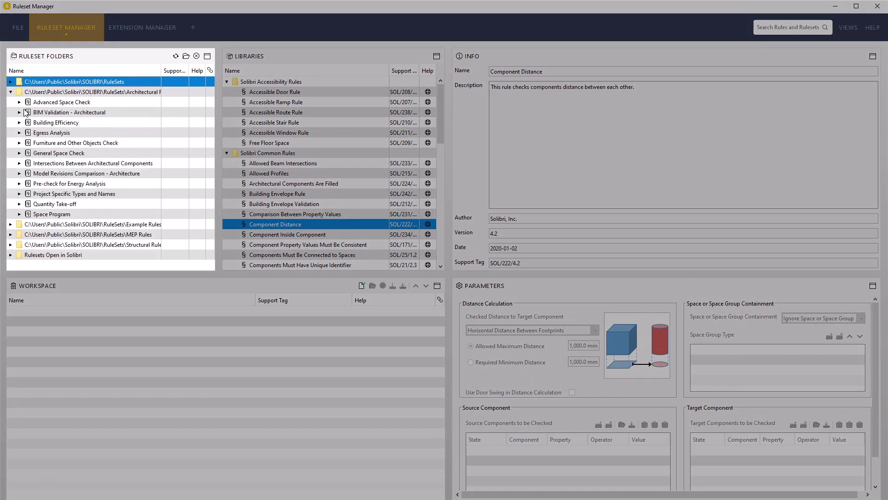
{"action": "left_click", "coordinate": [20, 112]}
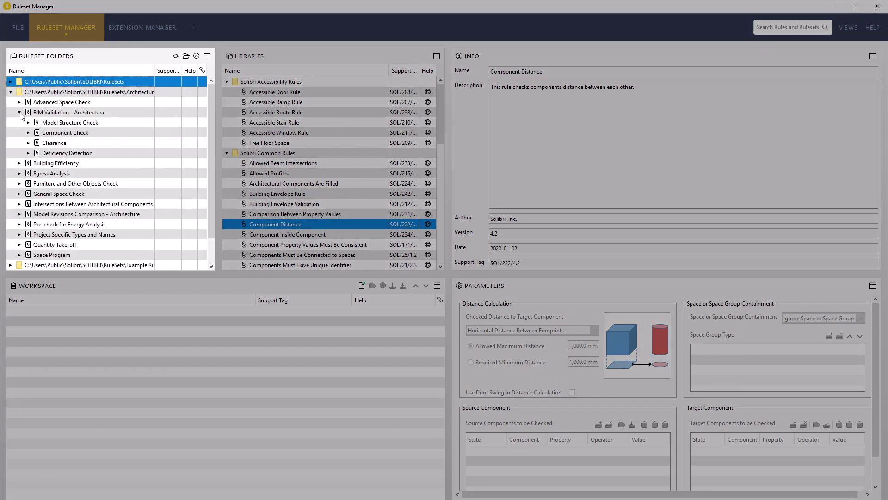
{"action": "left_click", "coordinate": [20, 193]}
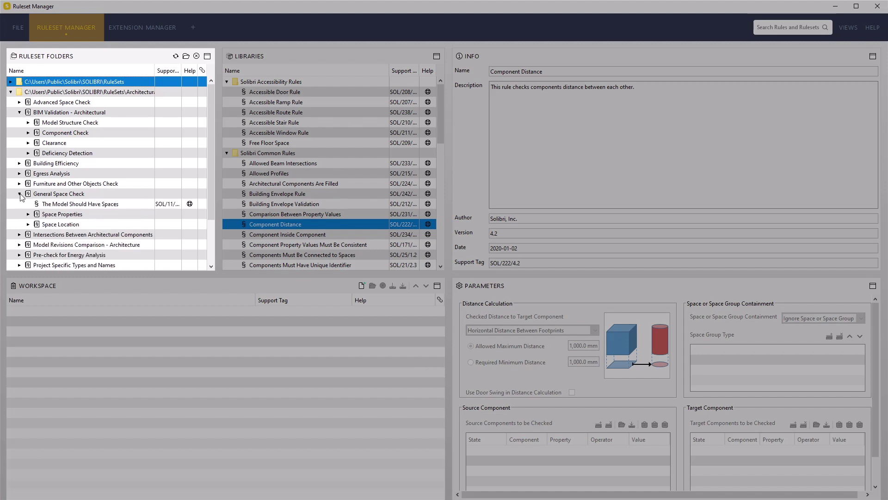
{"action": "left_click", "coordinate": [29, 214]}
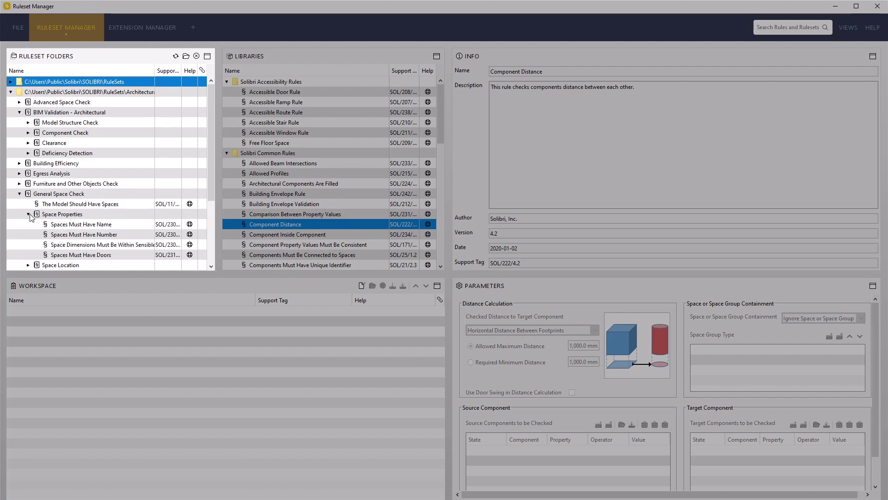
{"action": "left_click", "coordinate": [29, 214]}
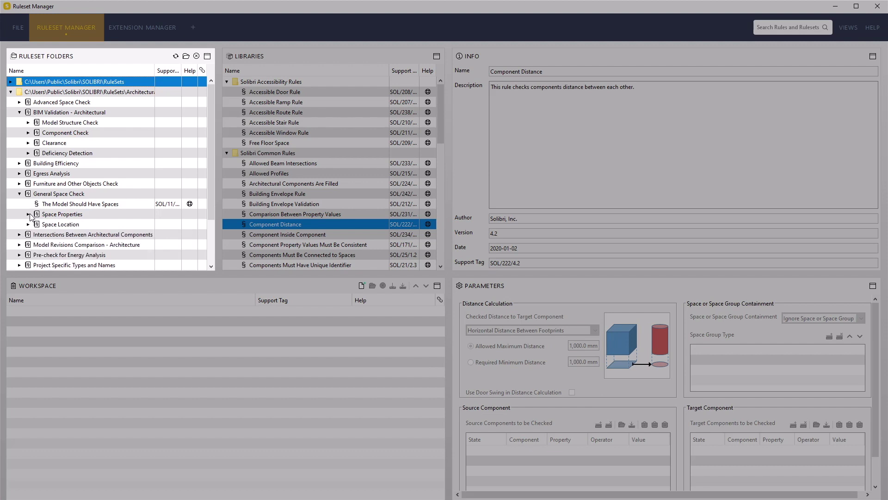
{"action": "left_click", "coordinate": [20, 194]}
{"action": "scroll", "coordinate": [27, 134], "scroll_direction": "down", "scroll_amount": 1}
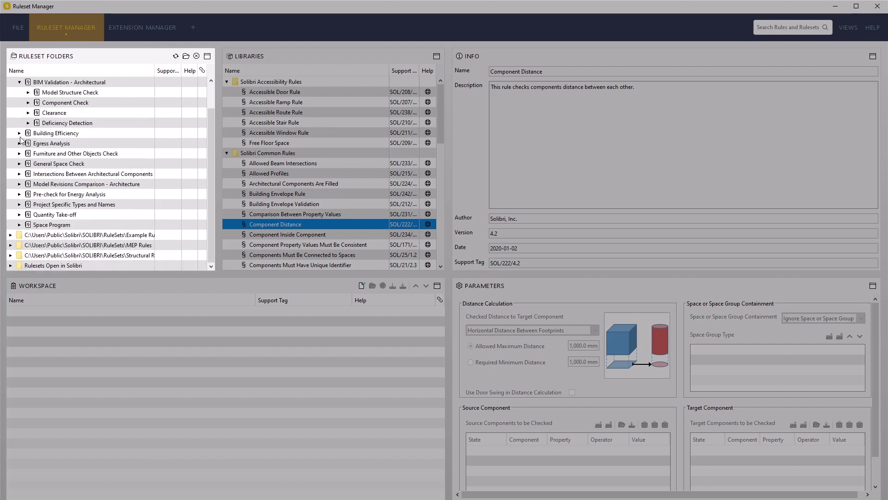
{"action": "scroll", "coordinate": [23, 135], "scroll_direction": "up", "scroll_amount": 1}
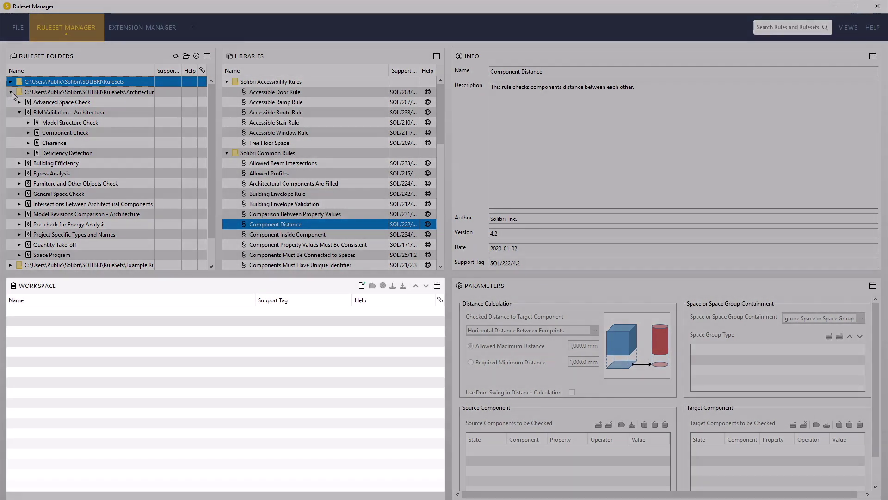
{"action": "left_click", "coordinate": [10, 92]}
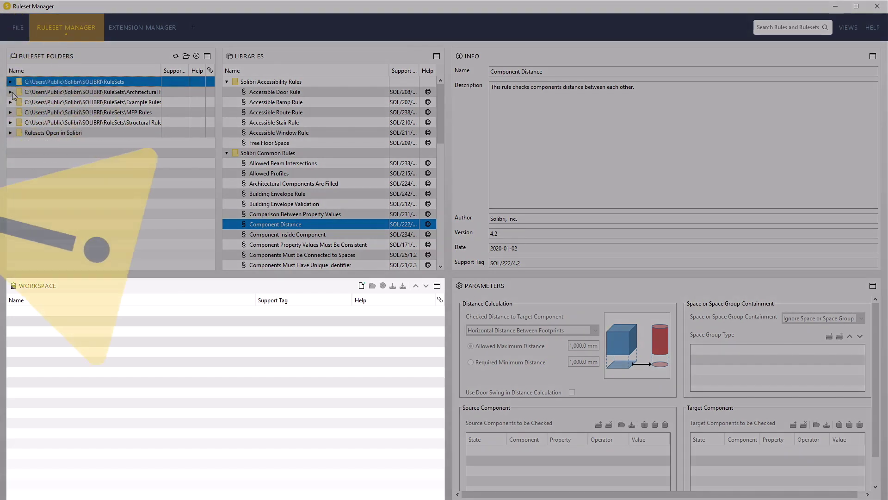
Select and expand Rulesets Open in Solibri to list its three BIM Coordination rulesets.
{"action": "left_click", "coordinate": [106, 133]}
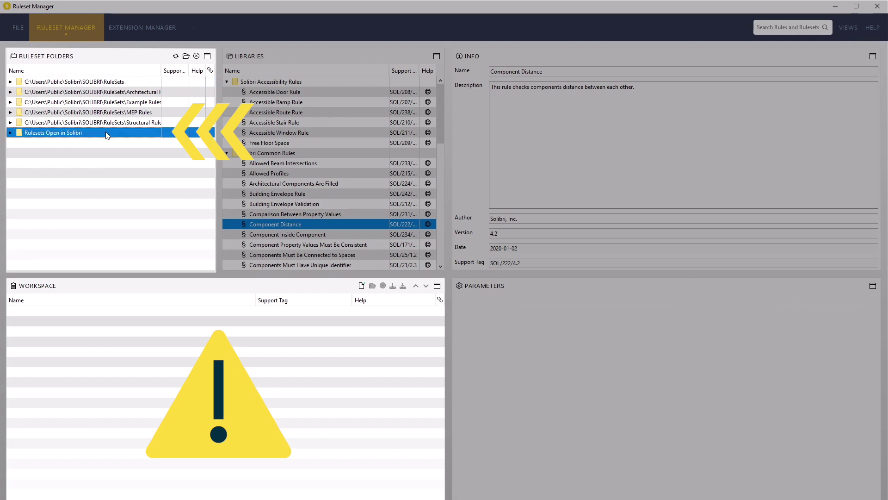
{"action": "left_click", "coordinate": [10, 133]}
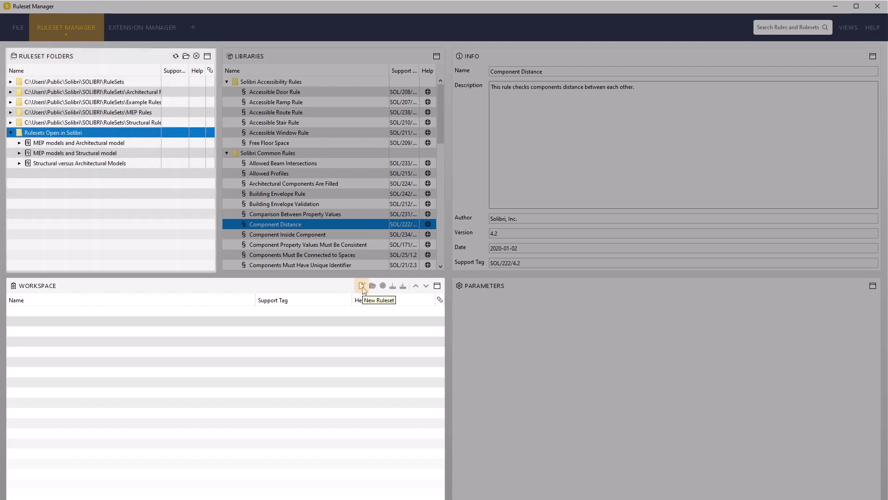
Create a new ruleset and name it 'My First Ruleset'.
{"action": "left_click", "coordinate": [362, 286]}
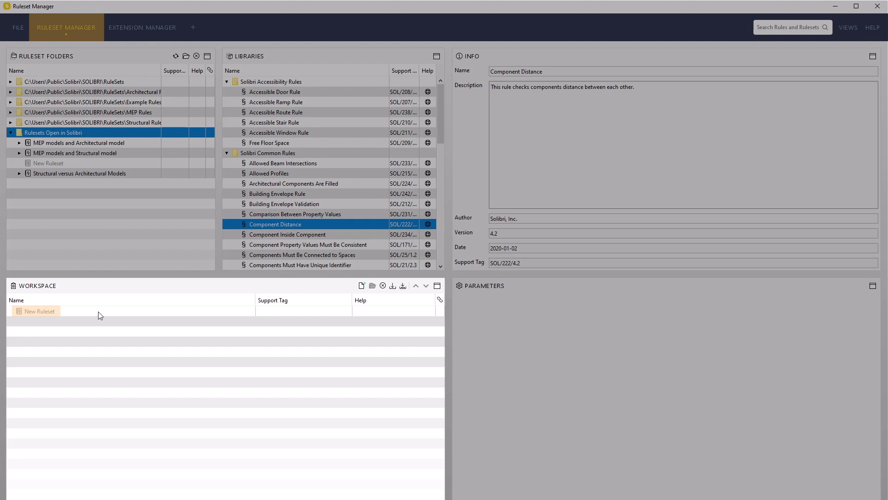
{"action": "left_click", "coordinate": [54, 311]}
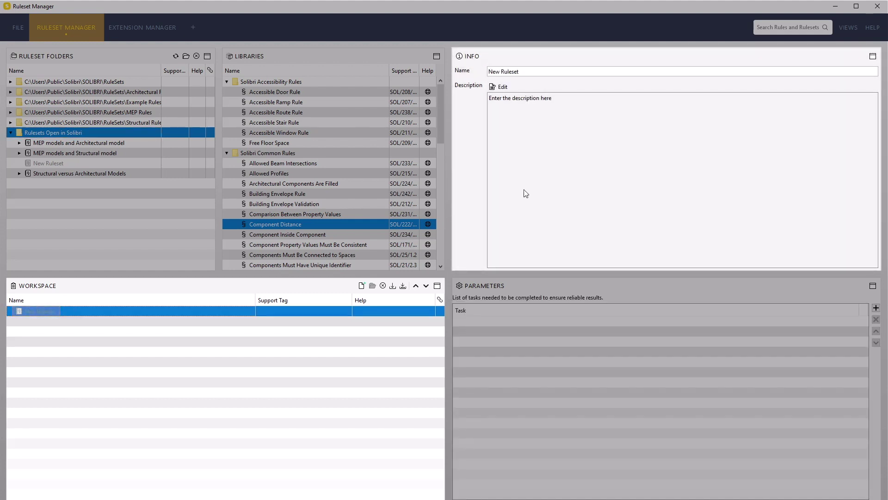
{"action": "left_click_drag", "start_coordinate": [520, 72], "coordinate": [474, 75]}
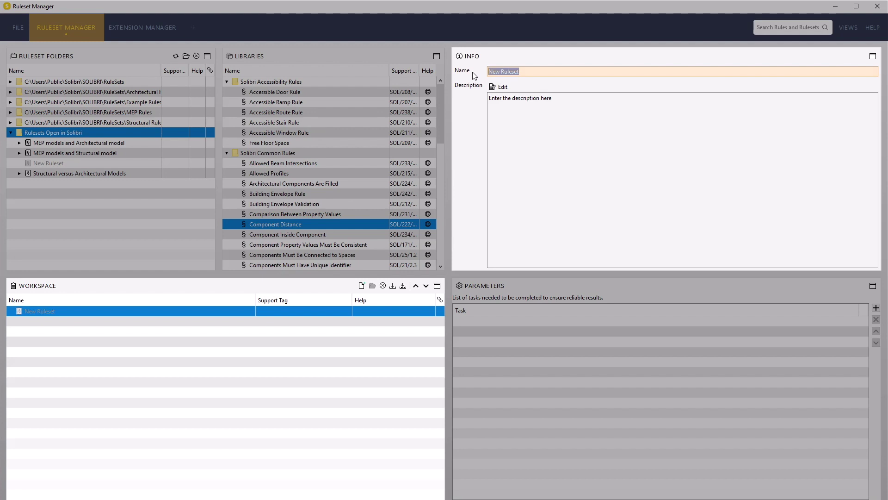
{"action": "type", "text": "My First"}
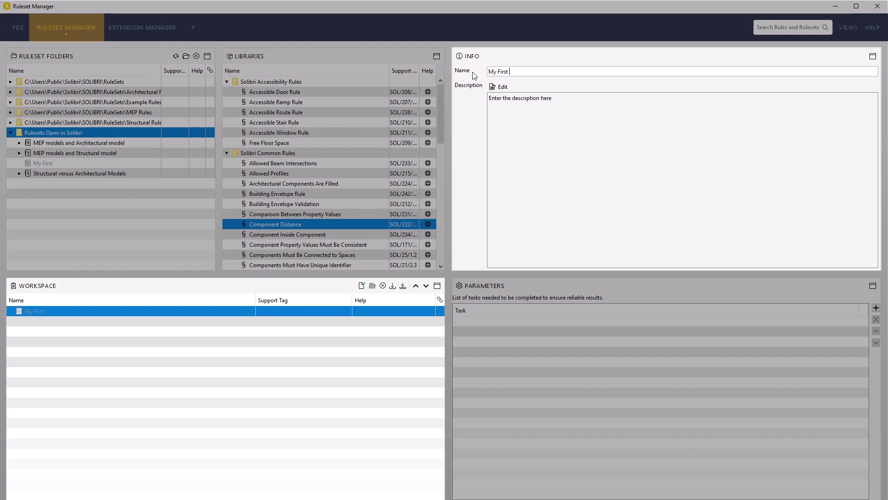
{"action": "type", "text": " Ruleset"}
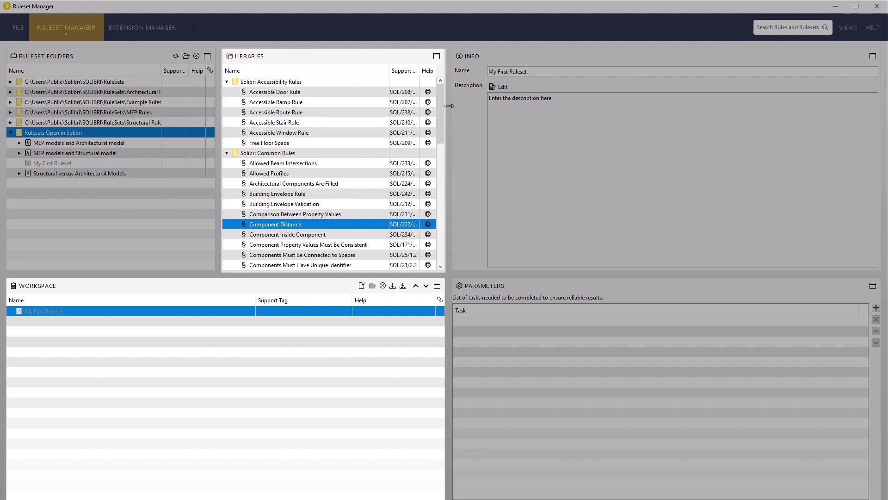
Find General Intersection Rule in the library and drag it into My First Ruleset.
{"action": "left_click_drag", "start_coordinate": [439, 113], "coordinate": [440, 189]}
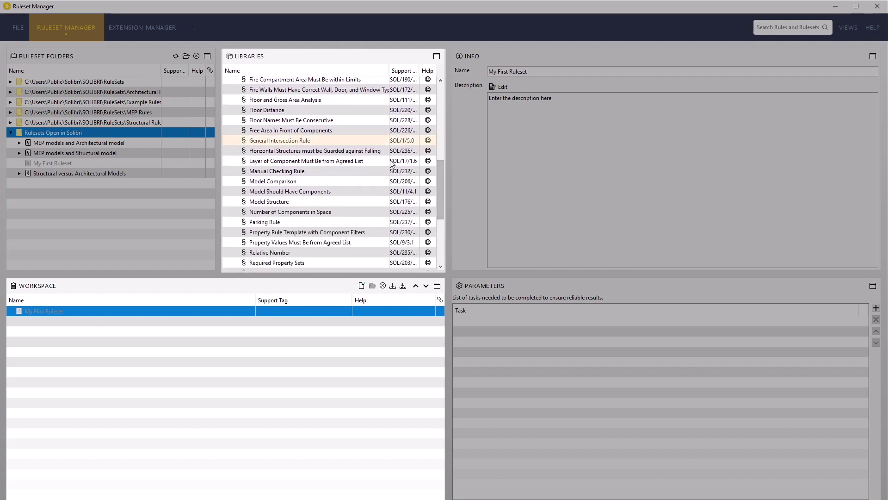
{"action": "left_click", "coordinate": [330, 145]}
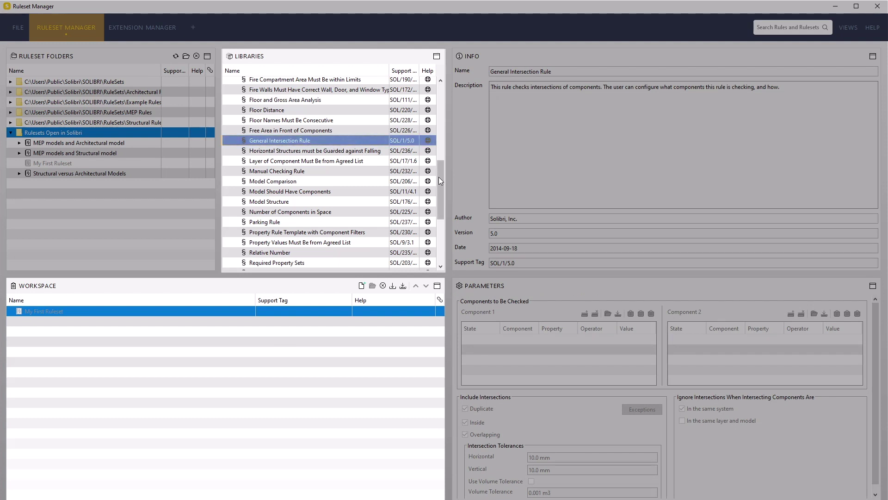
{"action": "left_click_drag", "start_coordinate": [439, 177], "coordinate": [437, 118]}
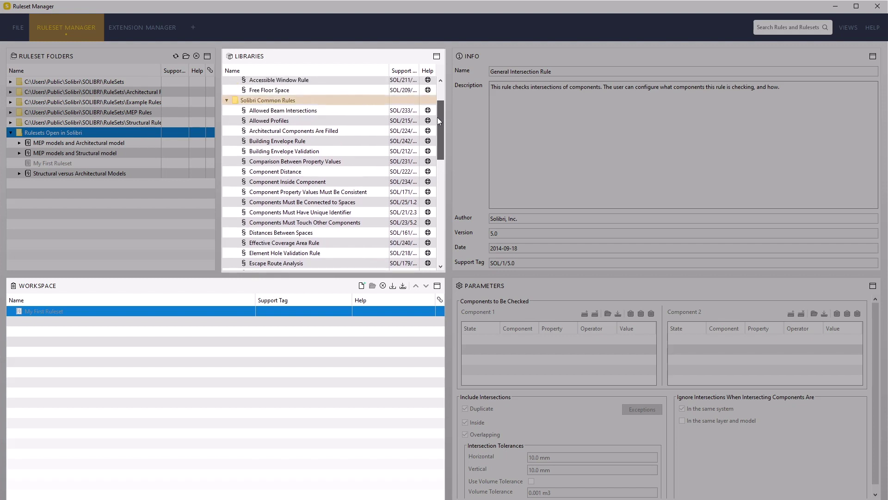
{"action": "left_click_drag", "start_coordinate": [437, 118], "coordinate": [434, 172]}
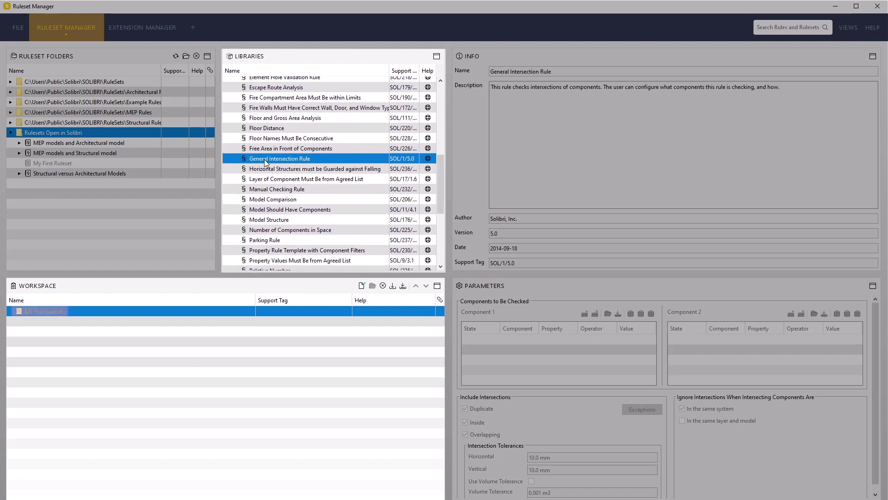
{"action": "left_click_drag", "start_coordinate": [267, 162], "coordinate": [53, 310]}
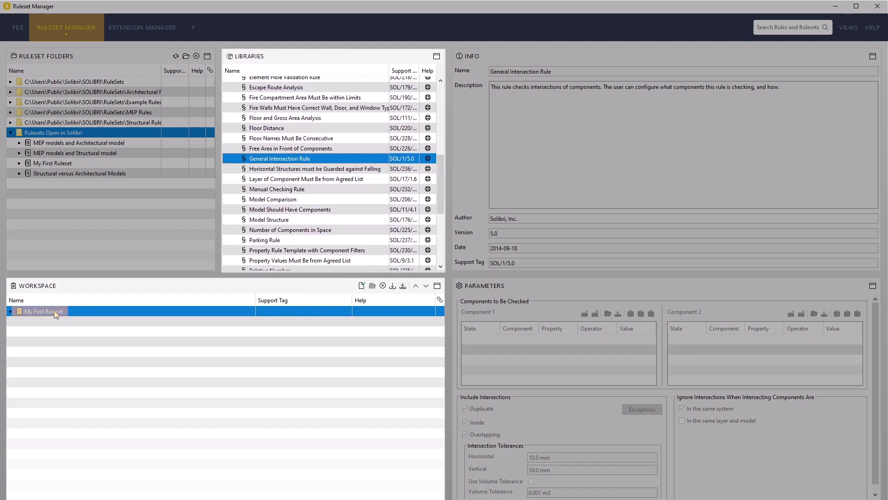
Rename the added General Intersection Rule to 'MEP Vs Structural'.
{"action": "left_click", "coordinate": [11, 311]}
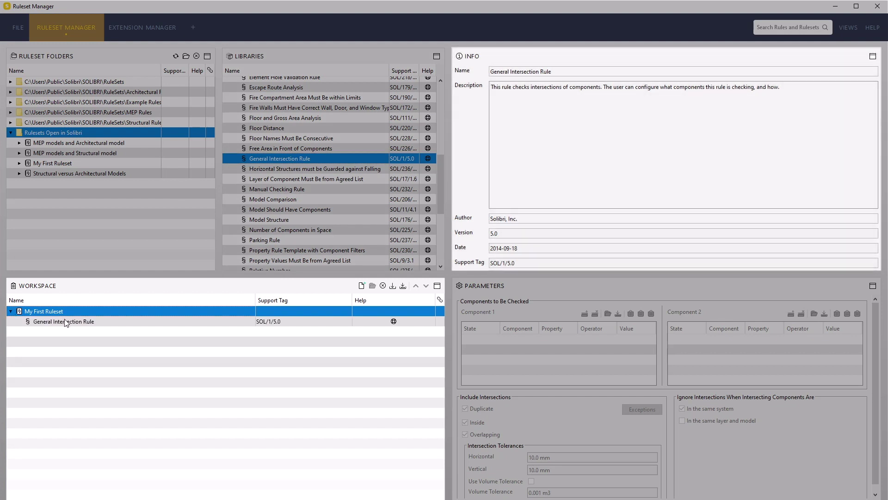
{"action": "left_click", "coordinate": [123, 323]}
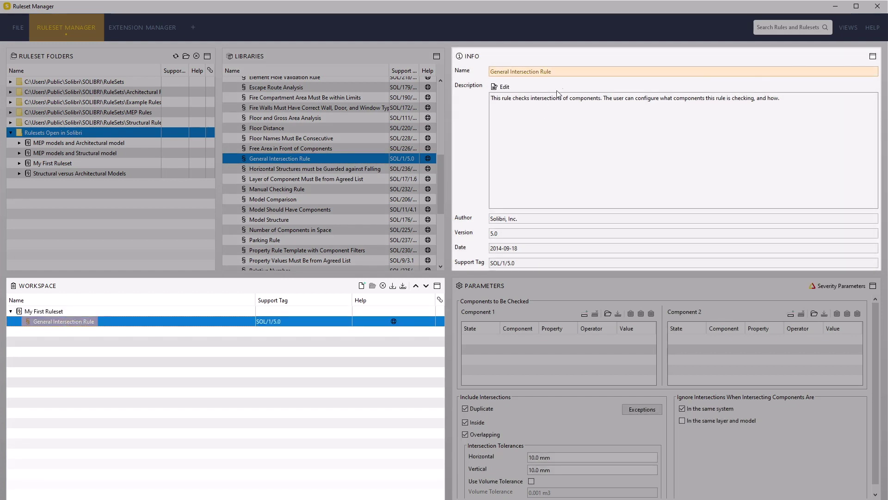
{"action": "triple_click", "coordinate": [559, 73]}
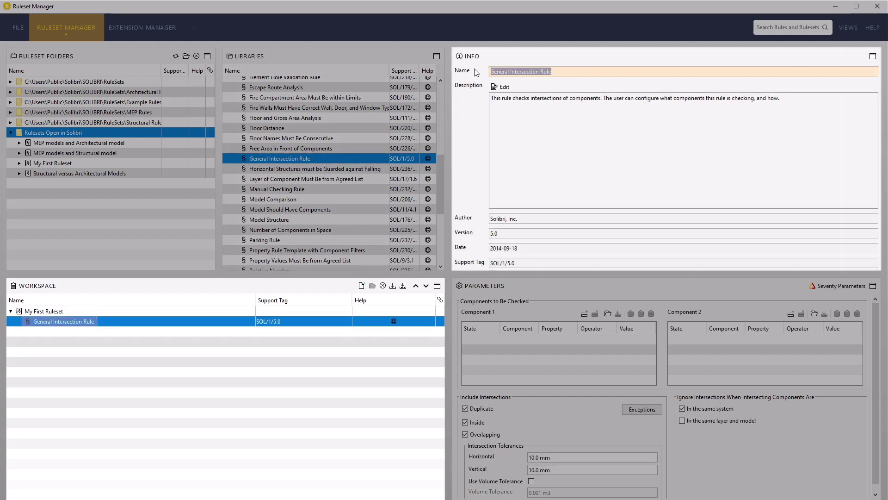
{"action": "type", "text": "M"}
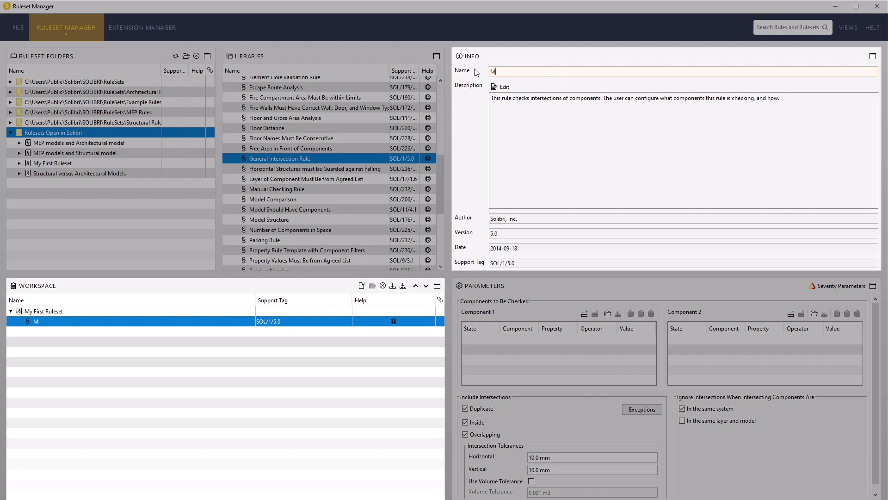
{"action": "type", "text": "EP Vs Struc"}
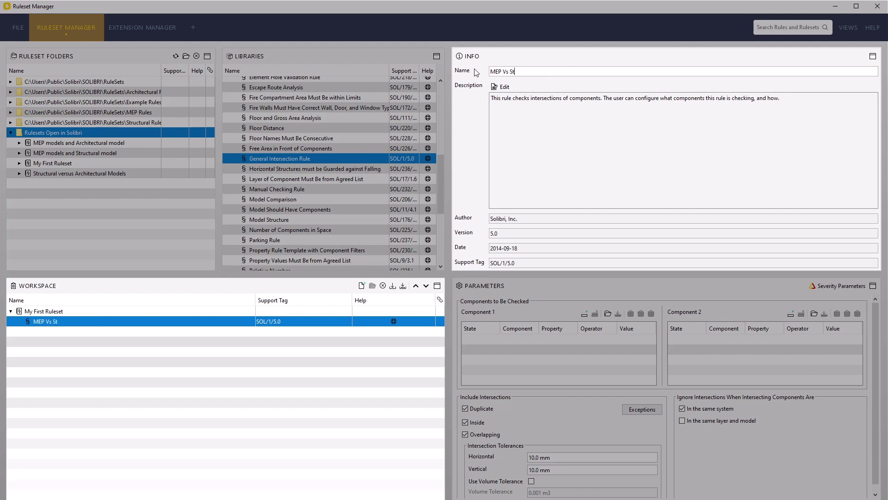
{"action": "type", "text": "tural"}
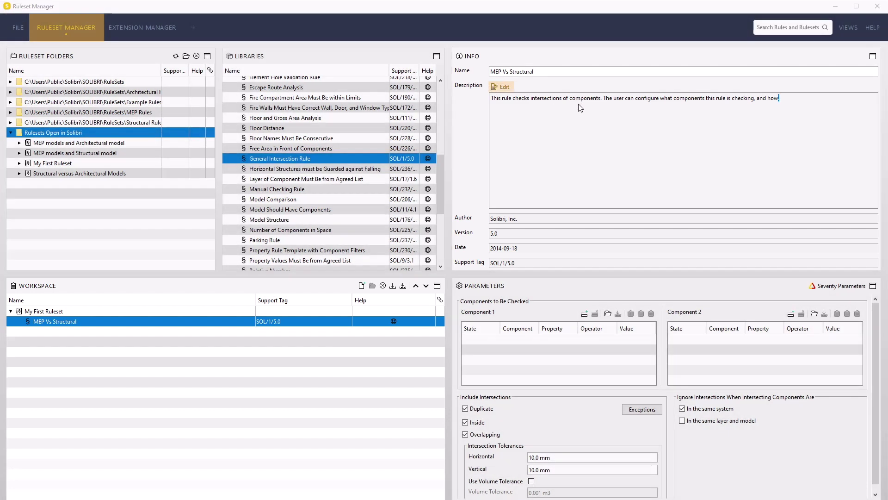
Replace the rule's description with wording about MEP–Structural clashes.
{"action": "left_click", "coordinate": [521, 105]}
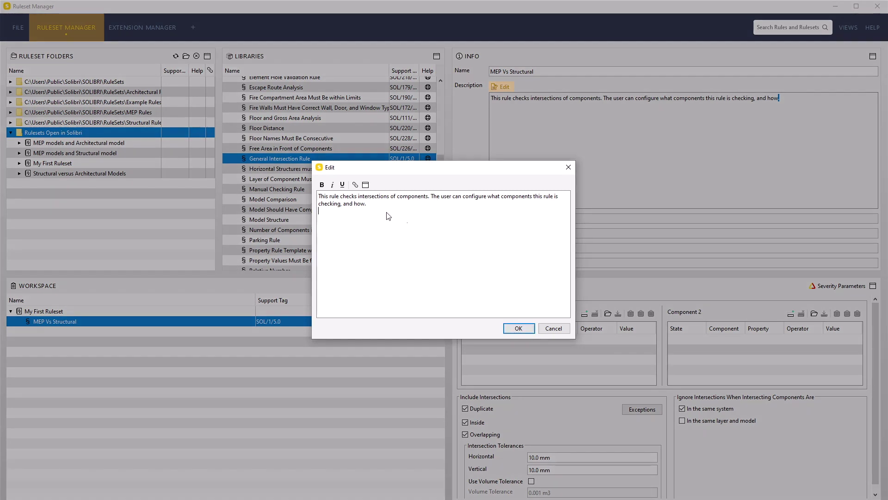
{"action": "left_click_drag", "start_coordinate": [388, 215], "coordinate": [292, 189]}
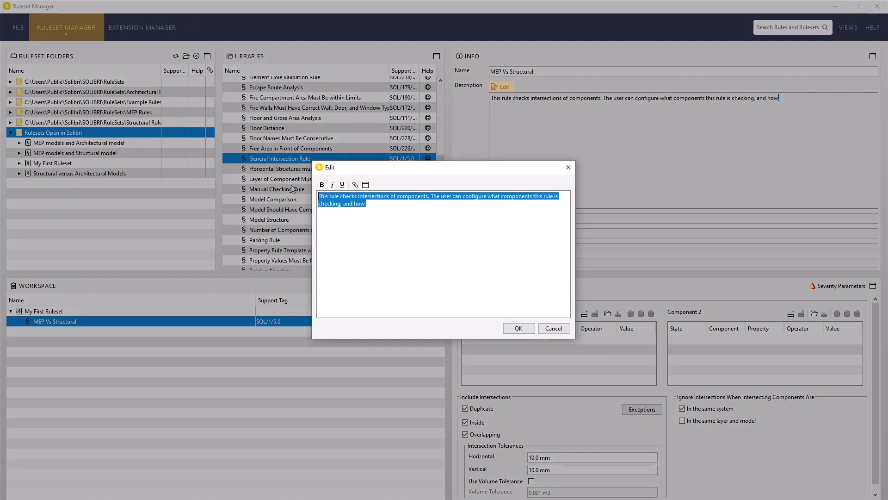
{"action": "type", "text": "This rule checks for clashes between MEP and Structural components"}
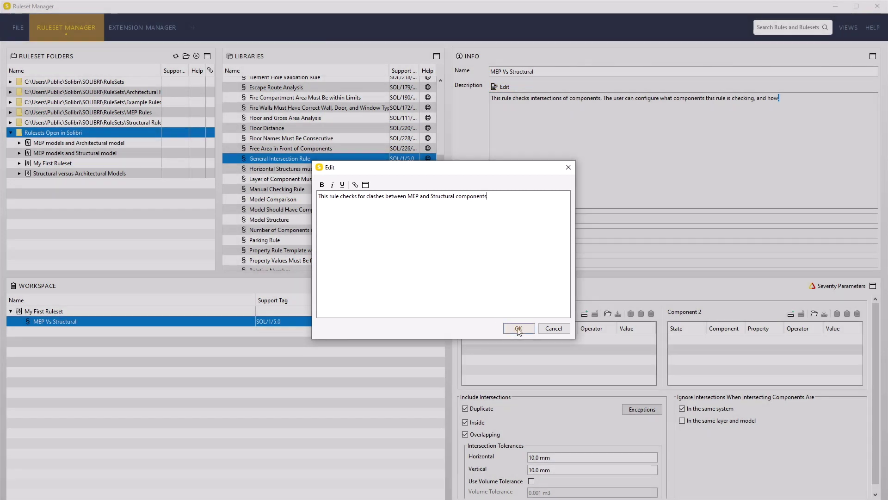
{"action": "left_click", "coordinate": [519, 328]}
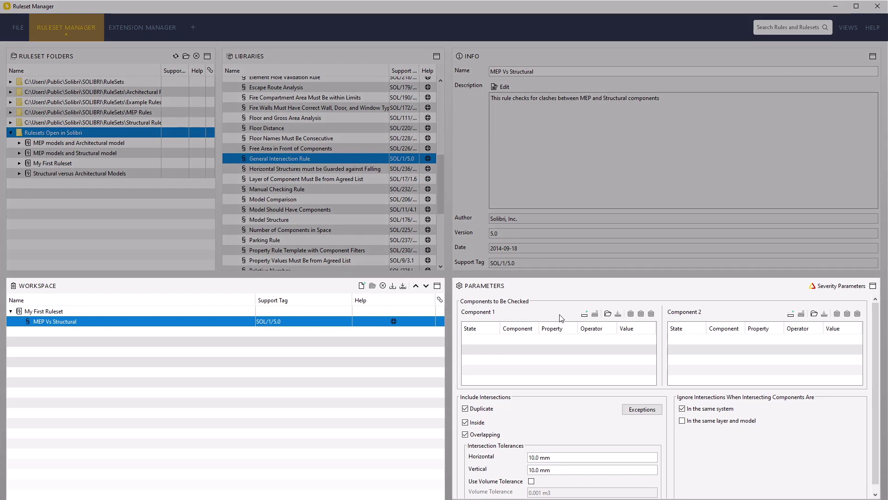
Filter Component 1 by Discipline, One Of, Building Services.
{"action": "left_click", "coordinate": [584, 315]}
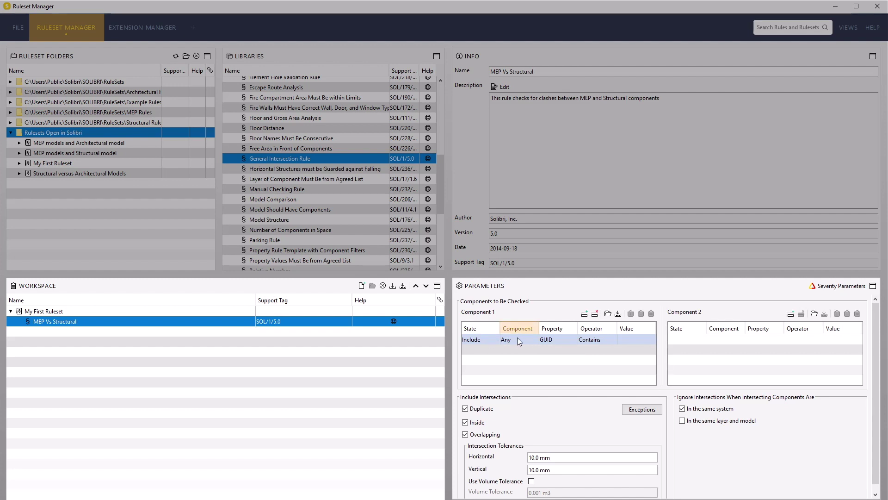
{"action": "left_click", "coordinate": [554, 339]}
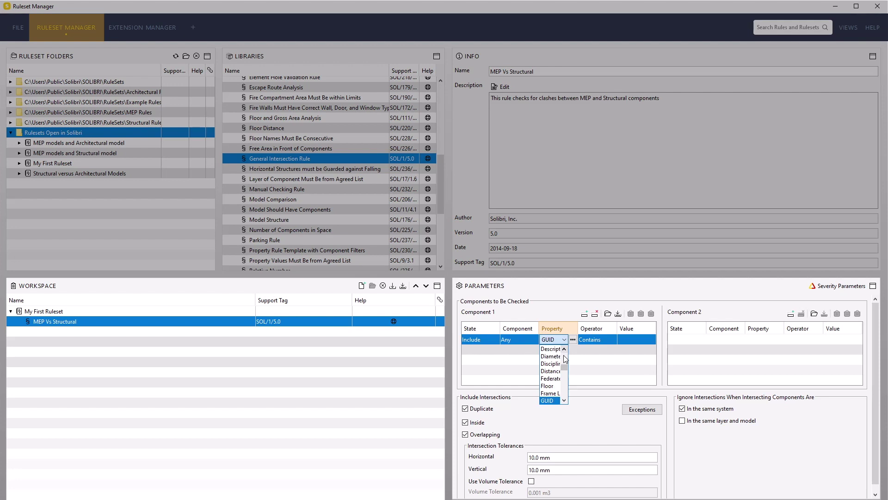
{"action": "left_click", "coordinate": [553, 364]}
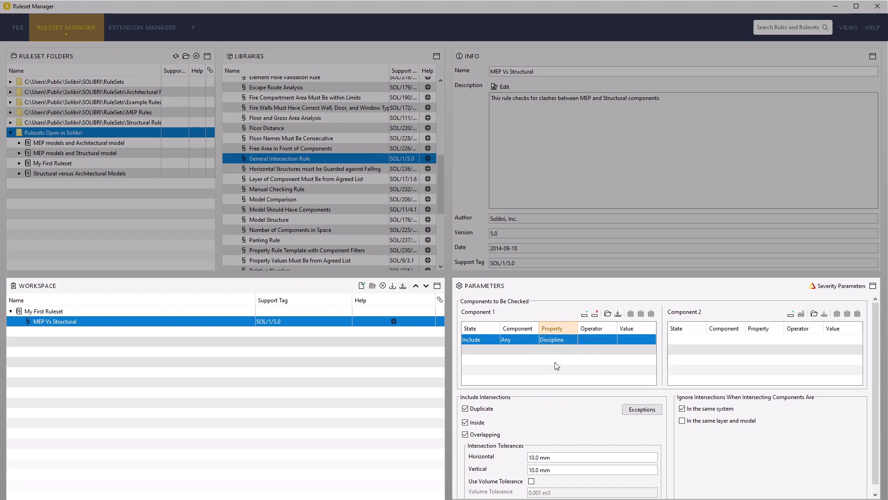
{"action": "left_click", "coordinate": [592, 339]}
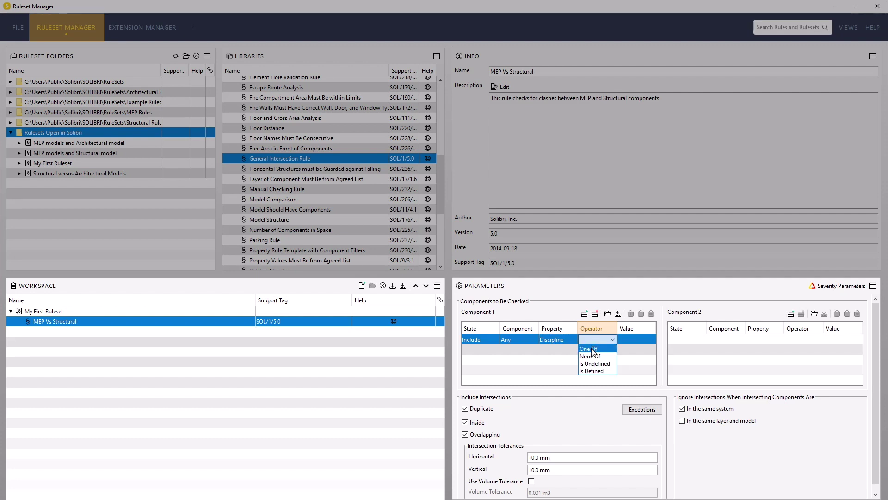
{"action": "left_click", "coordinate": [608, 348]}
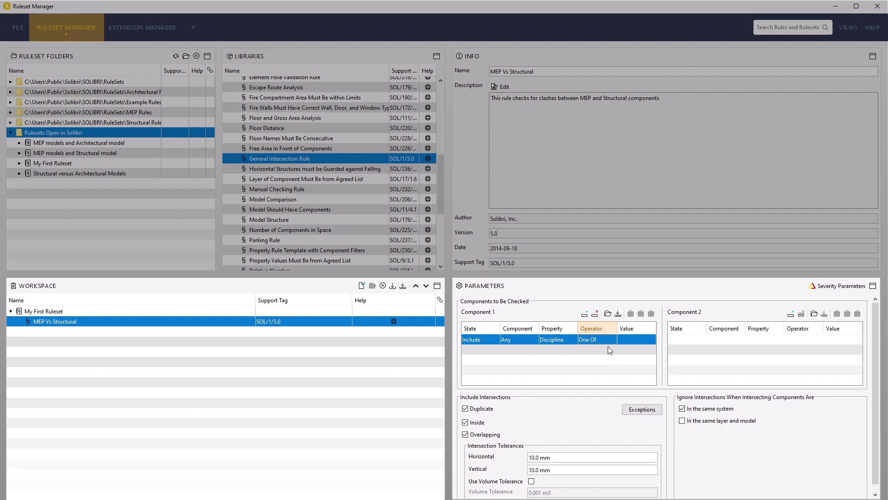
{"action": "left_click", "coordinate": [633, 340]}
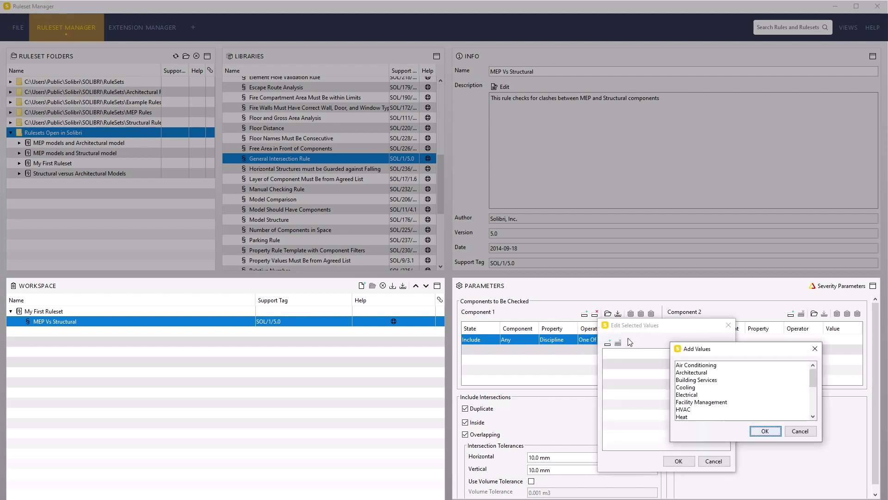
{"action": "left_click", "coordinate": [693, 379]}
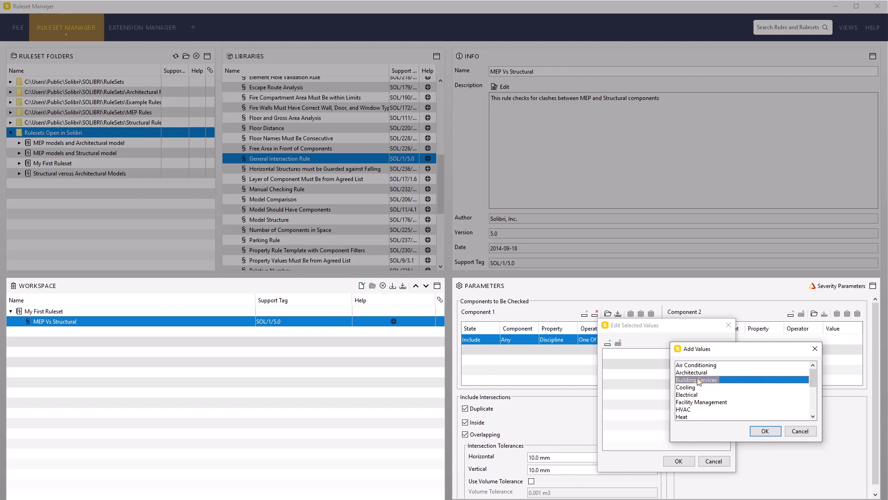
{"action": "left_click", "coordinate": [765, 431]}
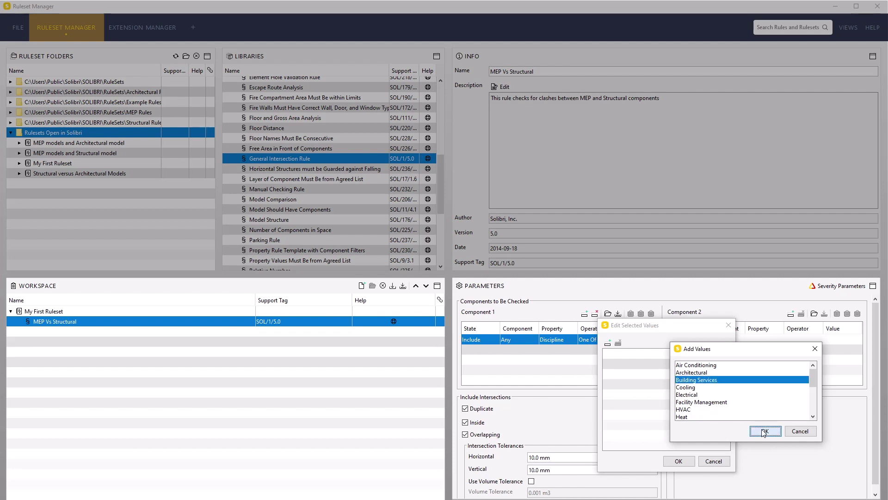
{"action": "left_click", "coordinate": [679, 461]}
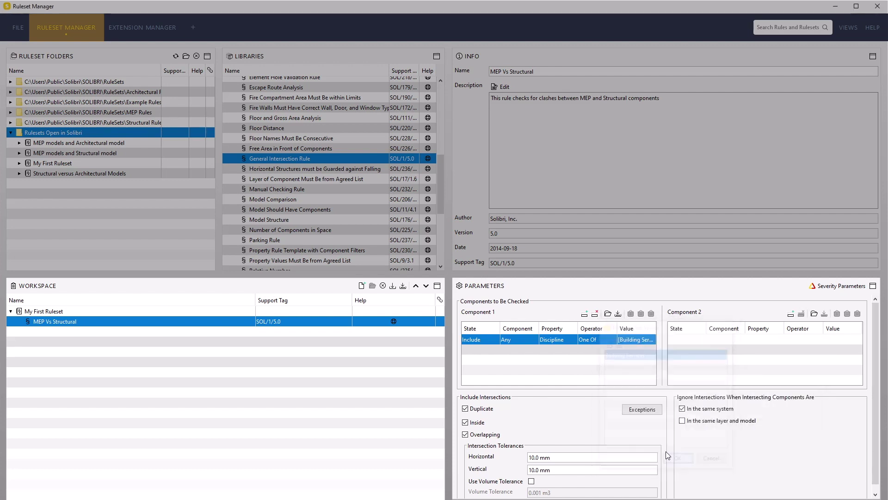
Add an Exclude row to Component 1 for the Architectural Space type.
{"action": "left_click", "coordinate": [585, 315]}
{"action": "left_click", "coordinate": [473, 350]}
{"action": "left_click", "coordinate": [472, 368]}
{"action": "left_click", "coordinate": [534, 350]}
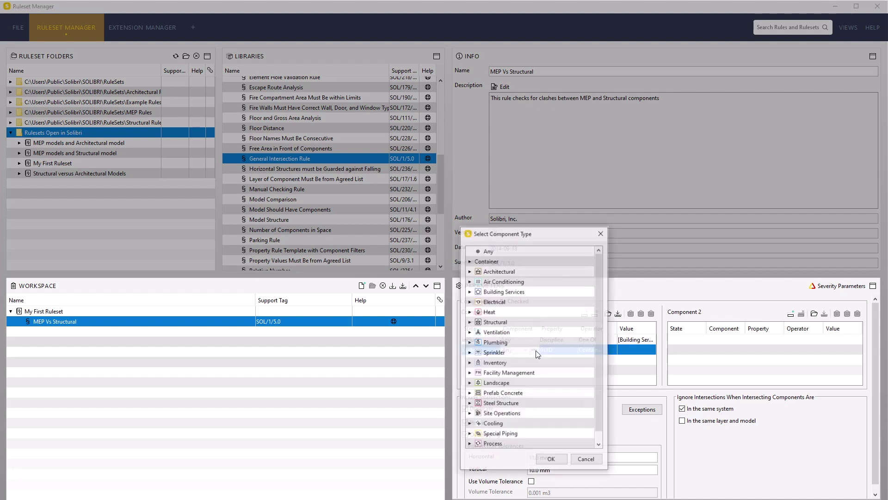
{"action": "left_click", "coordinate": [470, 272]}
{"action": "scroll", "coordinate": [510, 360], "scroll_direction": "up", "scroll_amount": 2}
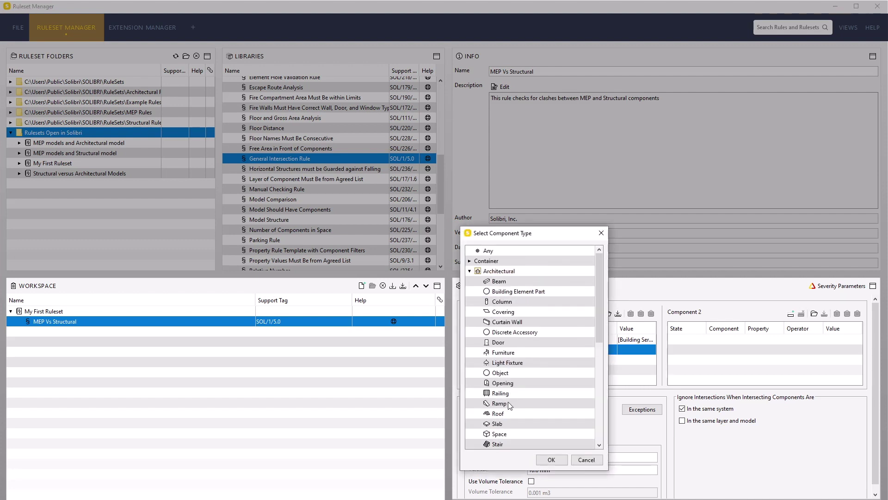
{"action": "left_click", "coordinate": [503, 433]}
{"action": "left_click", "coordinate": [550, 461]}
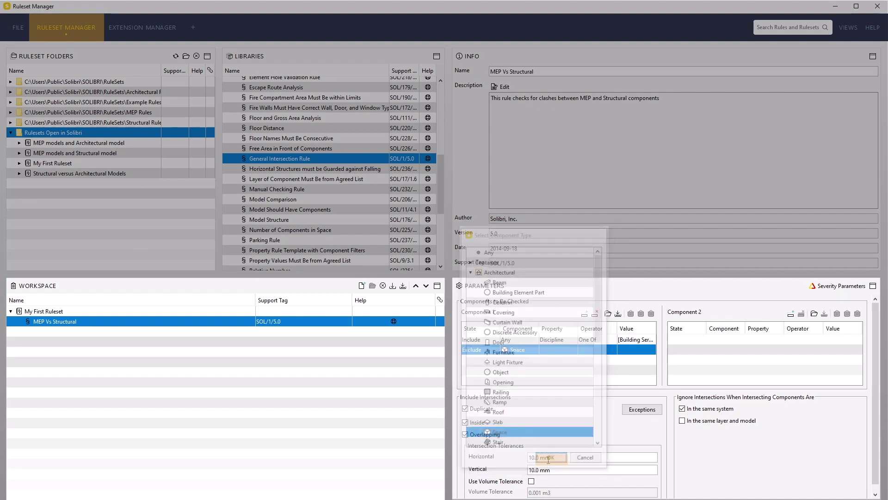
Exclude Openings from Component 1 and add a first filter row to Component 2.
{"action": "left_click", "coordinate": [585, 317]}
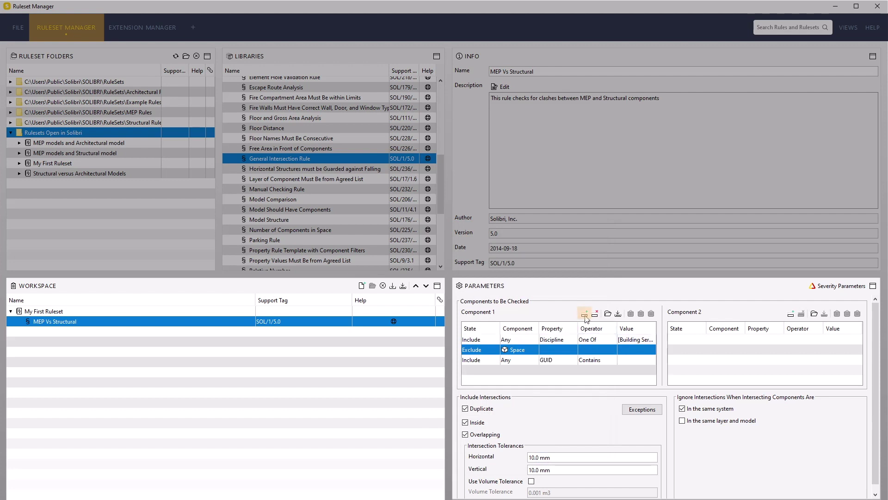
{"action": "left_click", "coordinate": [485, 360]}
{"action": "left_click", "coordinate": [484, 371]}
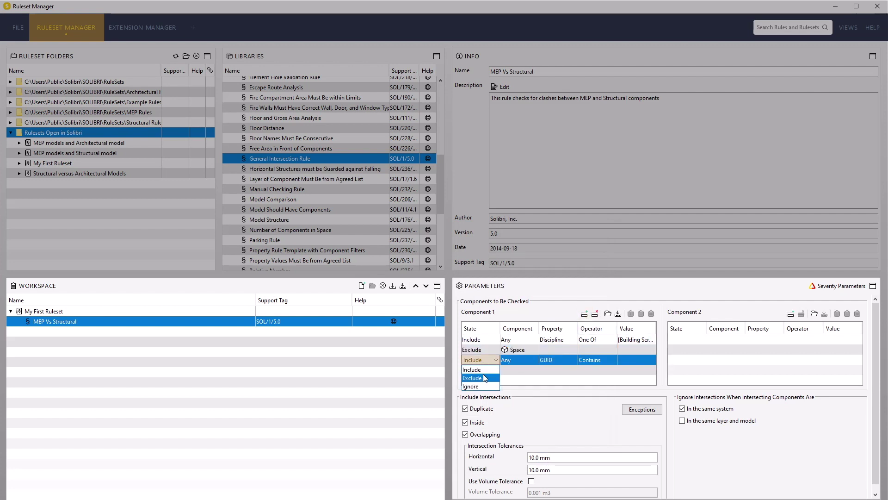
{"action": "left_click", "coordinate": [534, 360]}
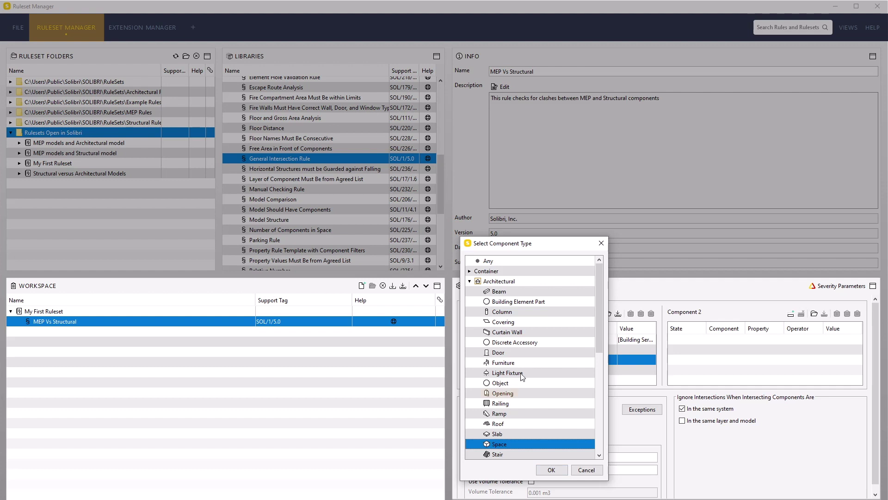
{"action": "left_click", "coordinate": [511, 393]}
{"action": "left_click", "coordinate": [552, 470]}
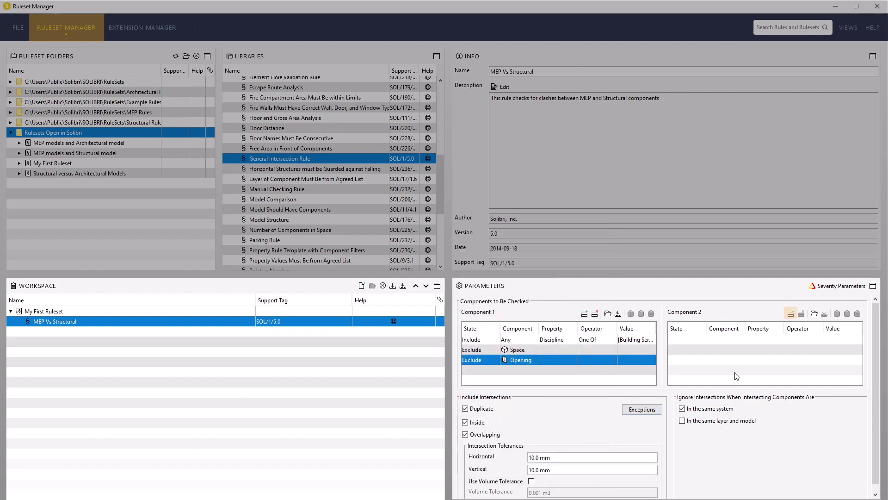
{"action": "left_click", "coordinate": [791, 314]}
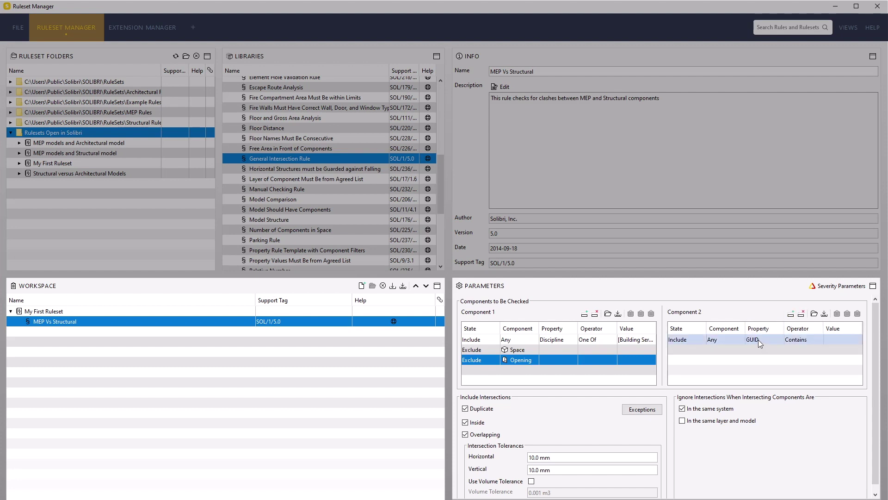
Filter Component 2 by Discipline, One Of, Structural.
{"action": "left_click", "coordinate": [762, 340]}
{"action": "scroll", "coordinate": [763, 366], "scroll_direction": "up", "scroll_amount": 2}
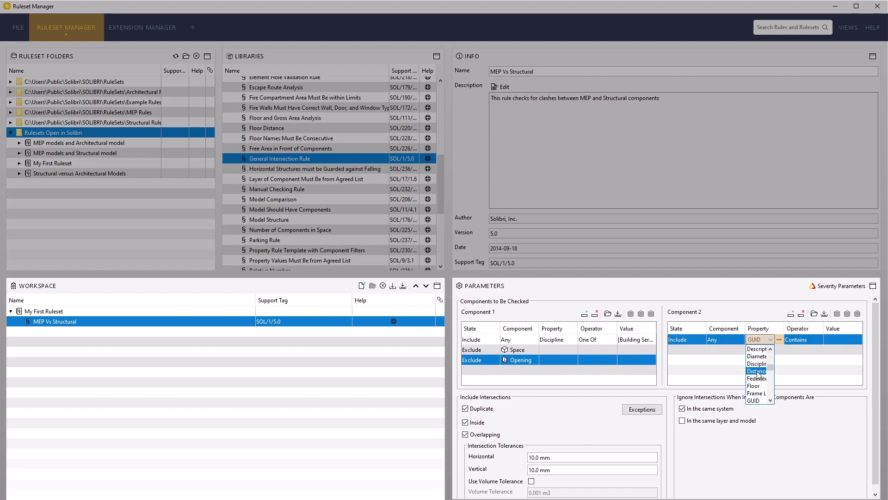
{"action": "left_click", "coordinate": [758, 364]}
{"action": "left_click", "coordinate": [805, 339]}
{"action": "left_click", "coordinate": [810, 349]}
{"action": "left_click", "coordinate": [832, 340]}
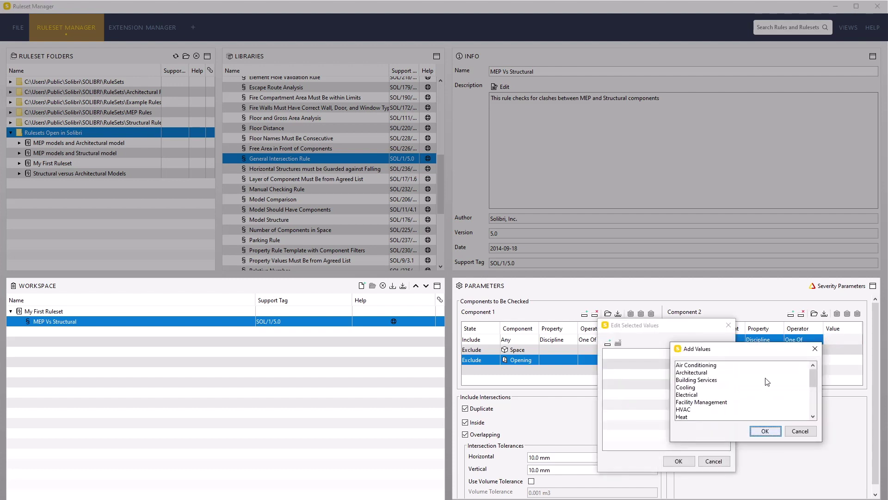
{"action": "scroll", "coordinate": [787, 398], "scroll_direction": "down", "scroll_amount": 5}
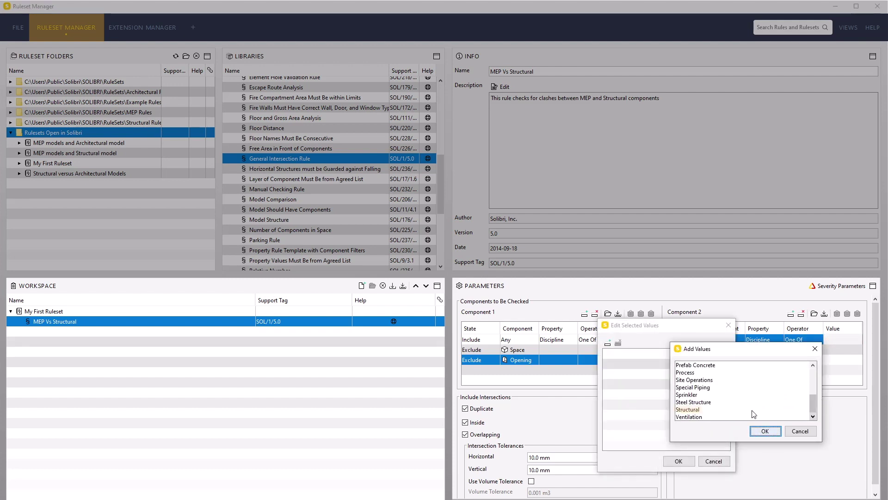
{"action": "left_click", "coordinate": [698, 410]}
{"action": "left_click", "coordinate": [765, 431]}
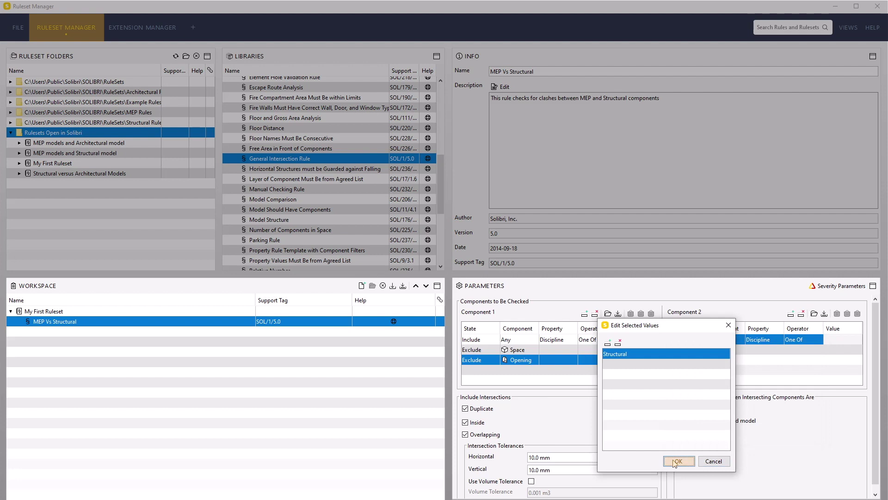
{"action": "left_click", "coordinate": [679, 461]}
Add an Exclude row to Component 2 for Architectural > Opening.
{"action": "left_click", "coordinate": [791, 314]}
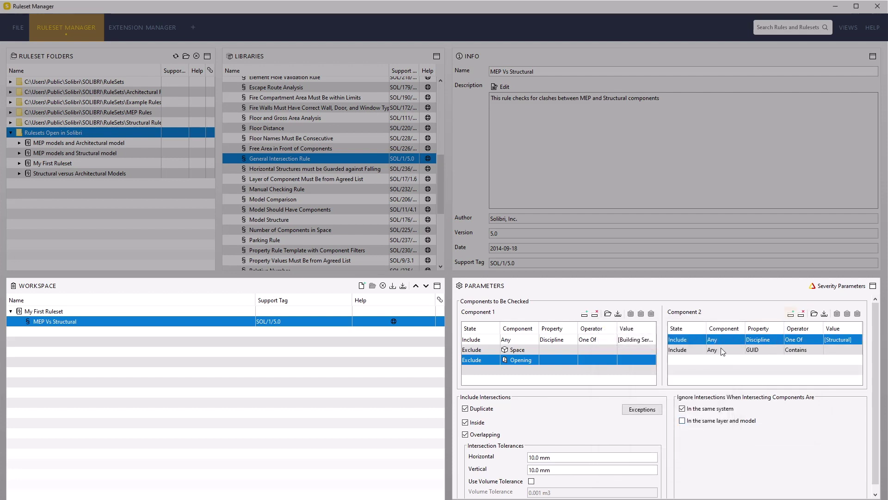
{"action": "left_click", "coordinate": [680, 350]}
{"action": "left_click", "coordinate": [689, 368]}
{"action": "left_click", "coordinate": [741, 350]}
{"action": "left_click", "coordinate": [740, 350]}
{"action": "scroll", "coordinate": [684, 287], "scroll_direction": "down", "scroll_amount": 1}
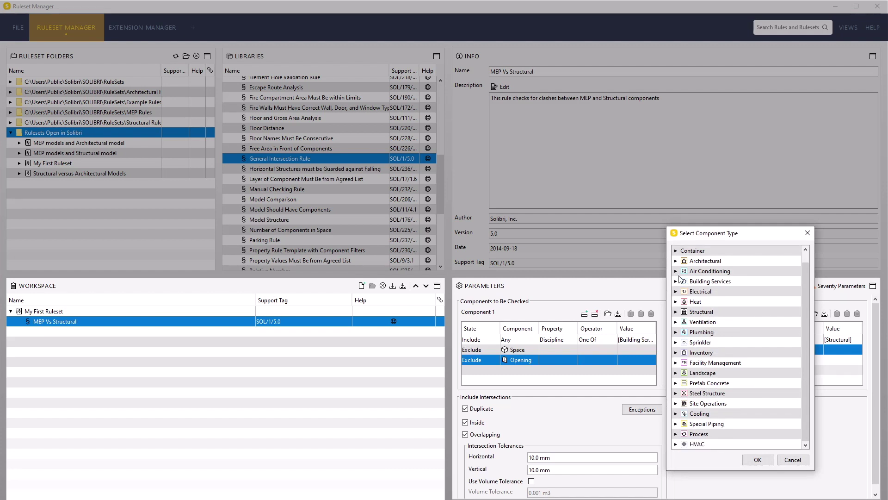
{"action": "left_click", "coordinate": [675, 261]}
{"action": "left_click", "coordinate": [706, 363]}
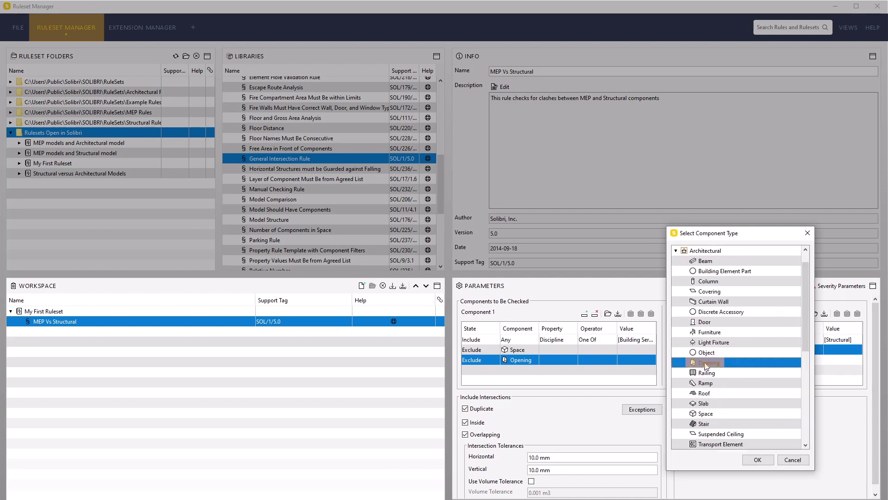
{"action": "left_click", "coordinate": [758, 459]}
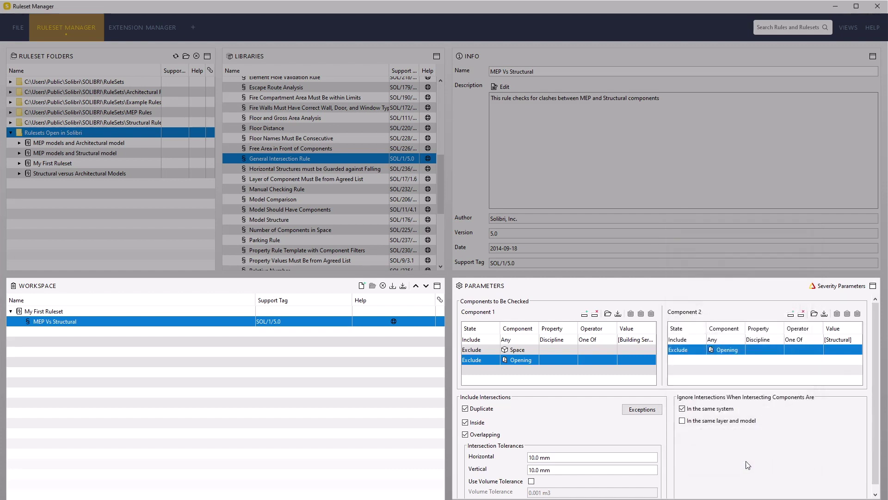
{"action": "left_click", "coordinate": [624, 457]}
Enter 5 for the Horizontal and Vertical tolerances, correcting an accidental 5km entry.
{"action": "type", "text": "5"}
{"action": "left_click", "coordinate": [593, 470]}
{"action": "type", "text": "5"}
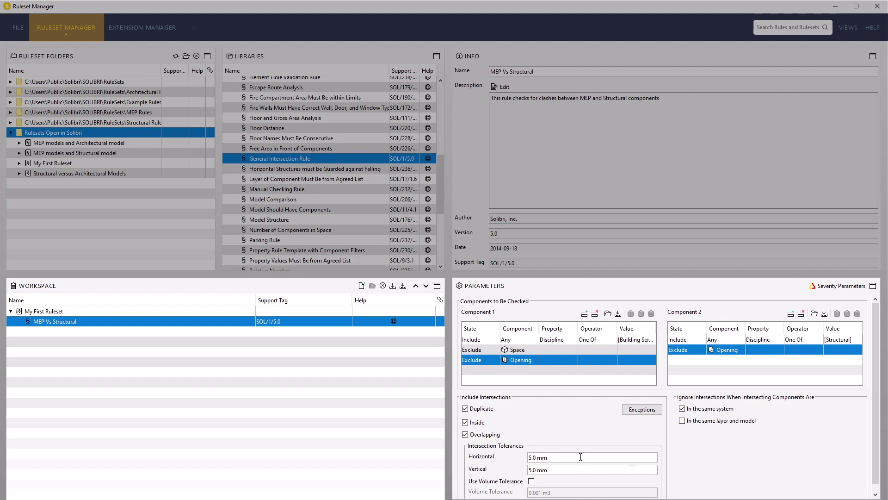
{"action": "left_click_drag", "start_coordinate": [611, 459], "coordinate": [494, 457]}
{"action": "type", "text": "5km"}
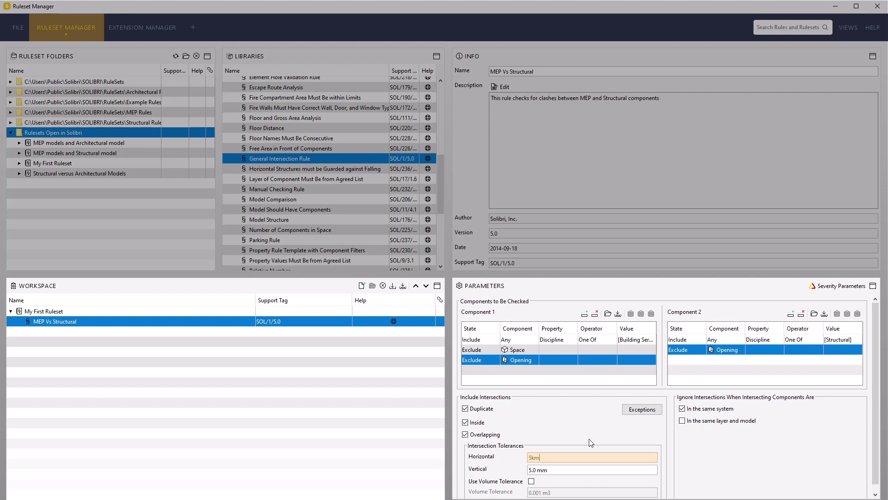
{"action": "key", "text": "Tab"}
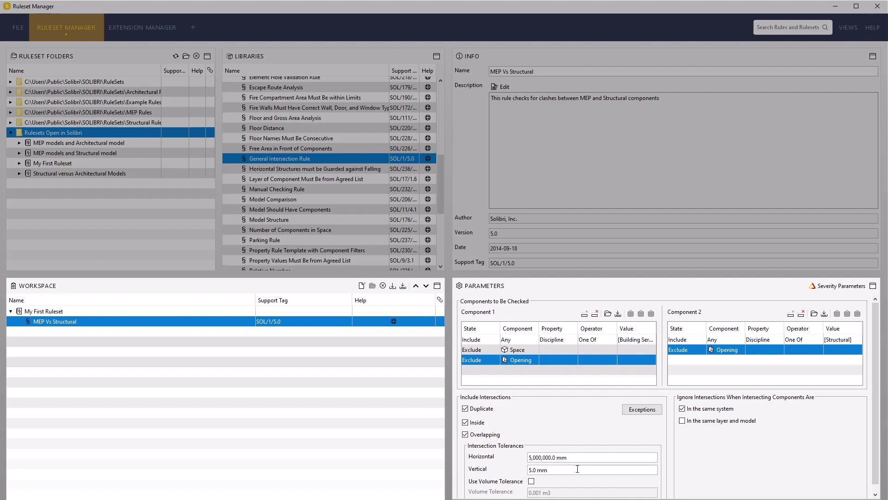
{"action": "triple_click", "coordinate": [596, 457]}
{"action": "type", "text": "5"}
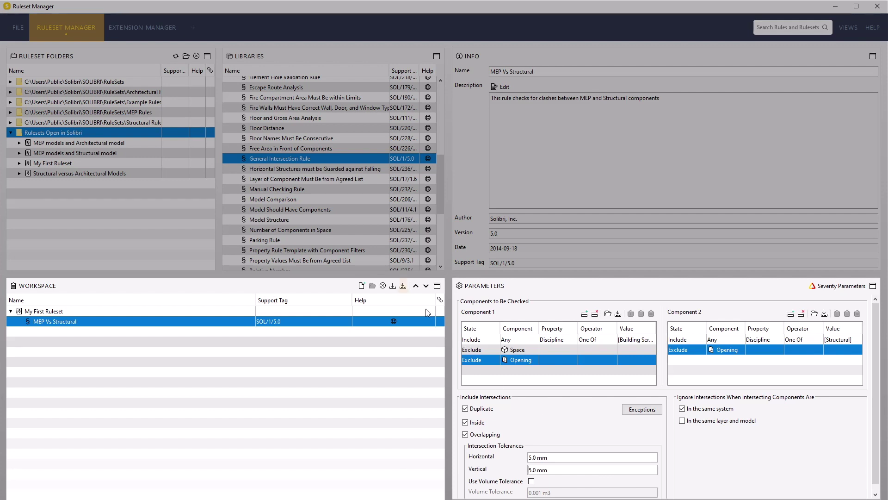
Save the ruleset under a new name as 'My First Ruleset.cset'.
{"action": "left_click", "coordinate": [403, 288]}
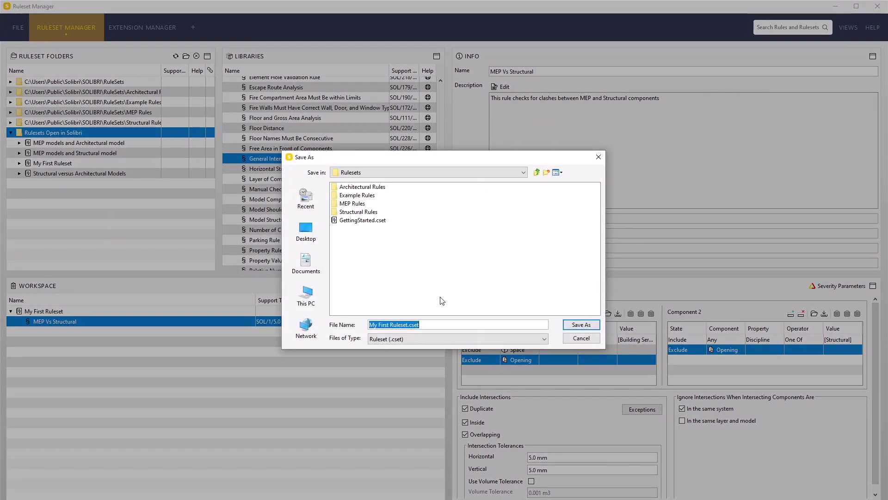
{"action": "left_click", "coordinate": [576, 325]}
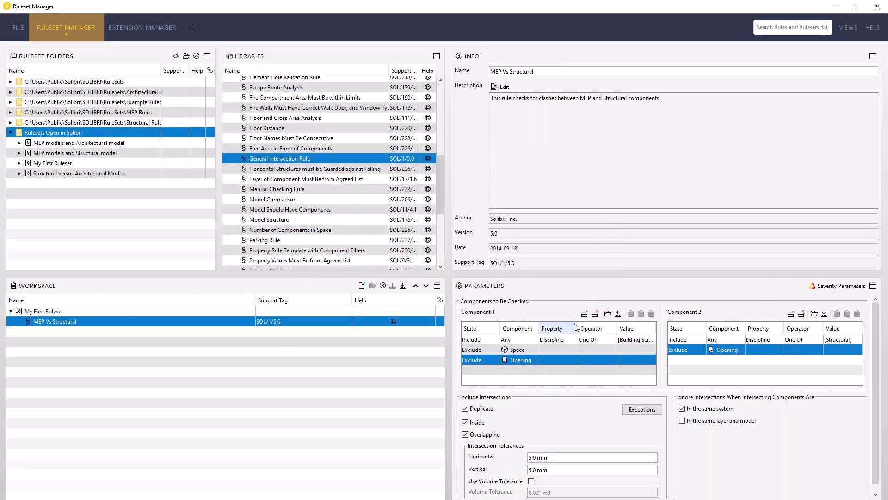
Save the model to the Desktop as Rulesets.smc and select My First Ruleset under Checking.
{"action": "left_click", "coordinate": [16, 28]}
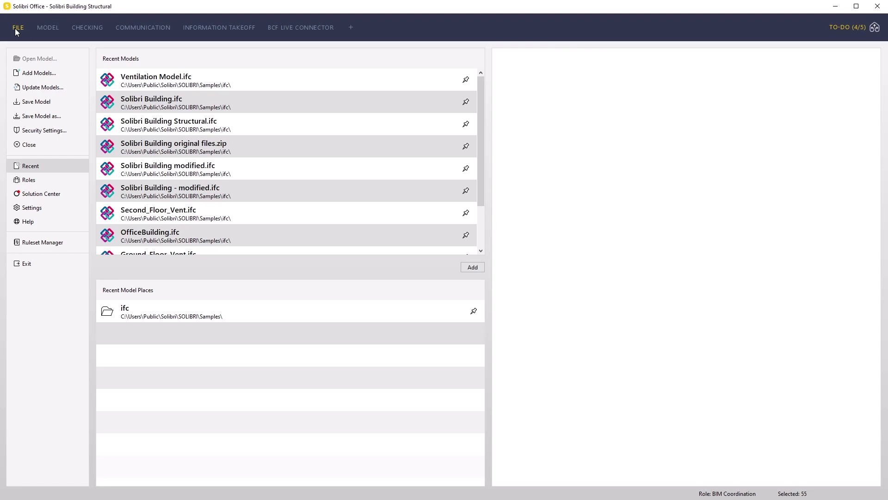
{"action": "left_click", "coordinate": [44, 116]}
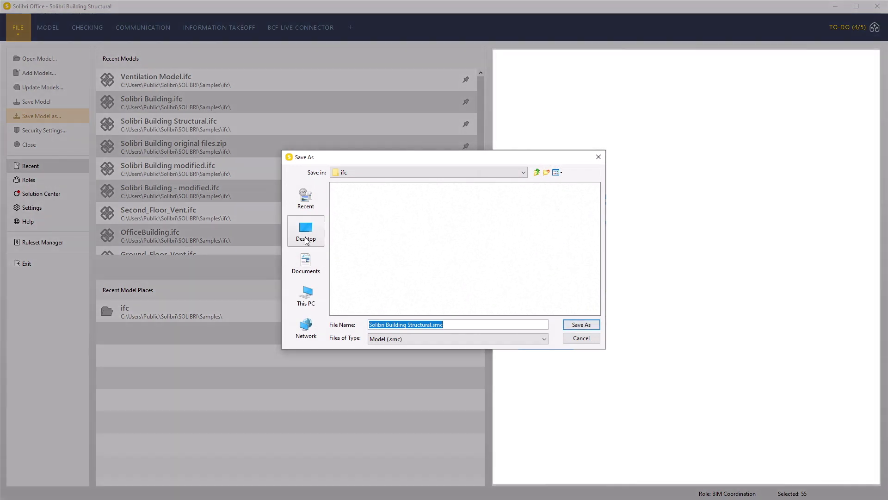
{"action": "left_click", "coordinate": [306, 233]}
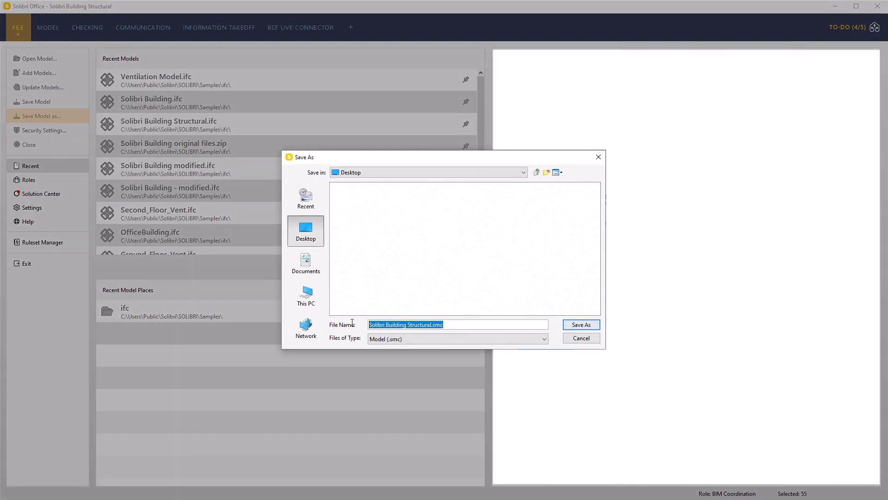
{"action": "type", "text": "Rulesets"}
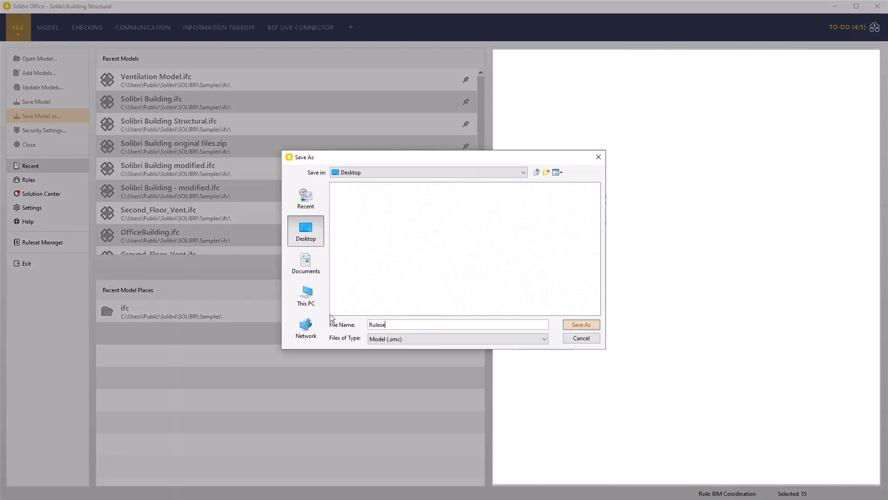
{"action": "key", "text": "Return"}
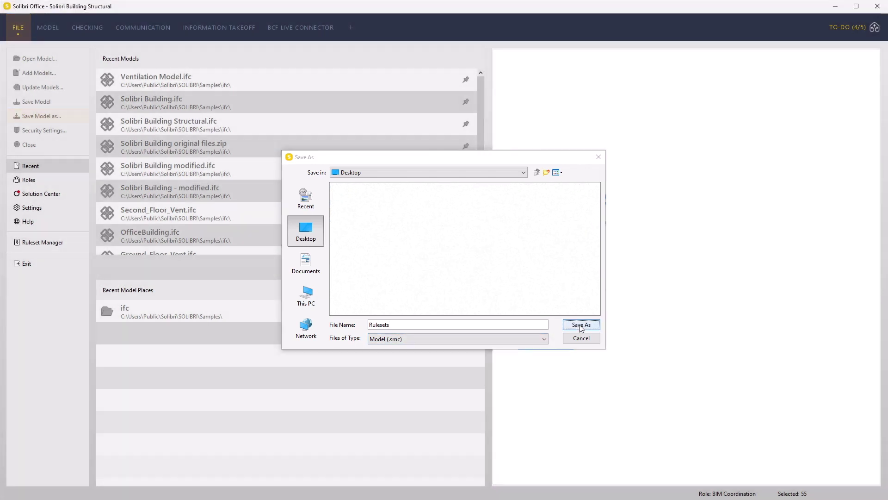
{"action": "left_click", "coordinate": [91, 26]}
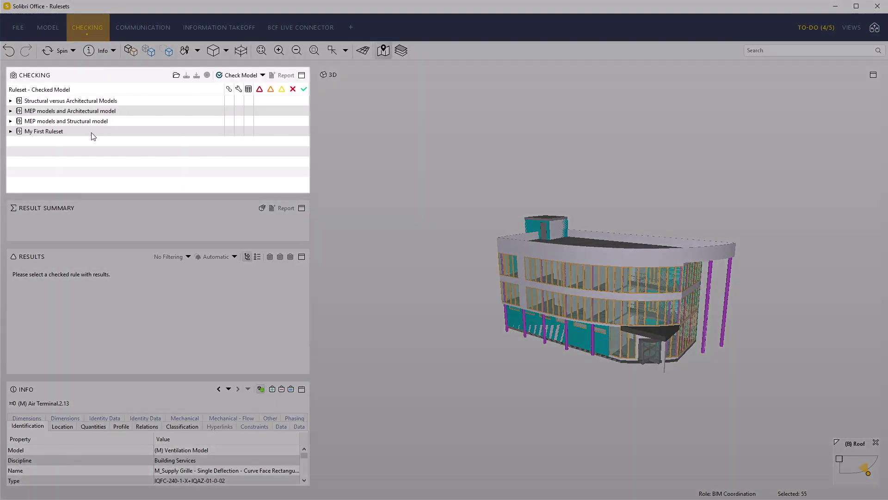
{"action": "left_click", "coordinate": [91, 132]}
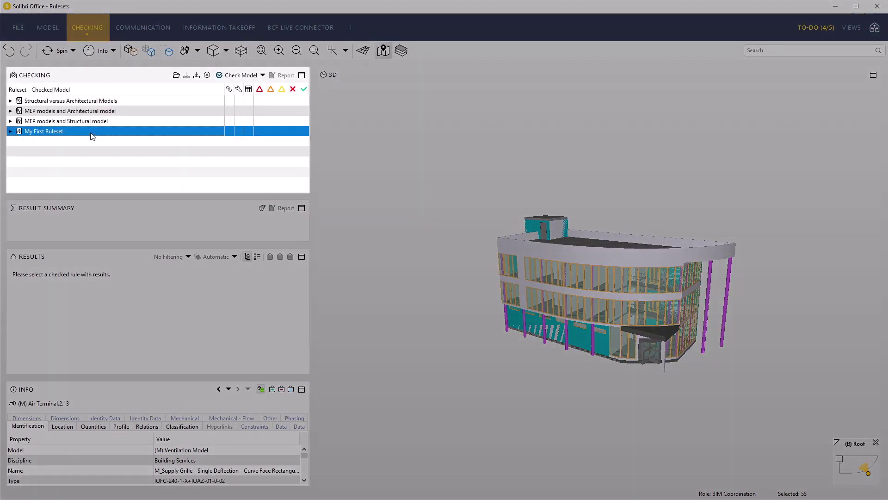
Disable the three built-in rulesets listed above My First Ruleset.
{"action": "double_click", "coordinate": [91, 133]}
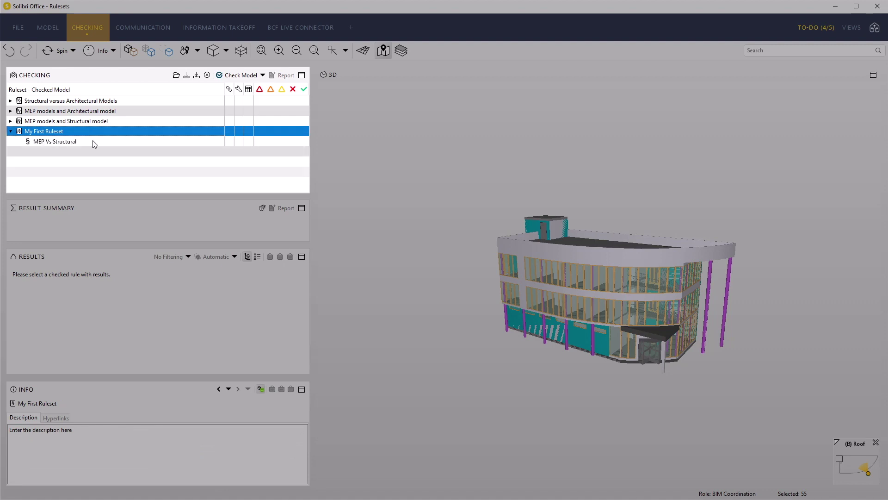
{"action": "left_click", "coordinate": [101, 121]}
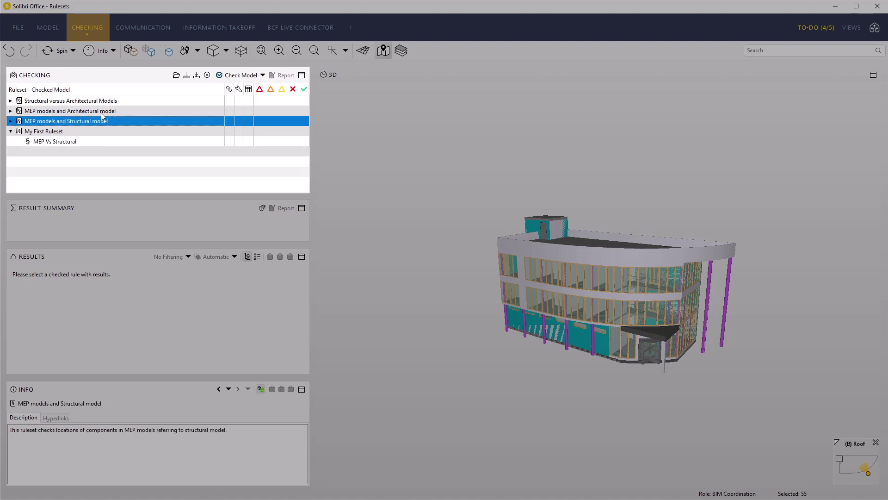
{"action": "left_click", "coordinate": [104, 101], "text": "shift"}
{"action": "right_click", "coordinate": [104, 100]}
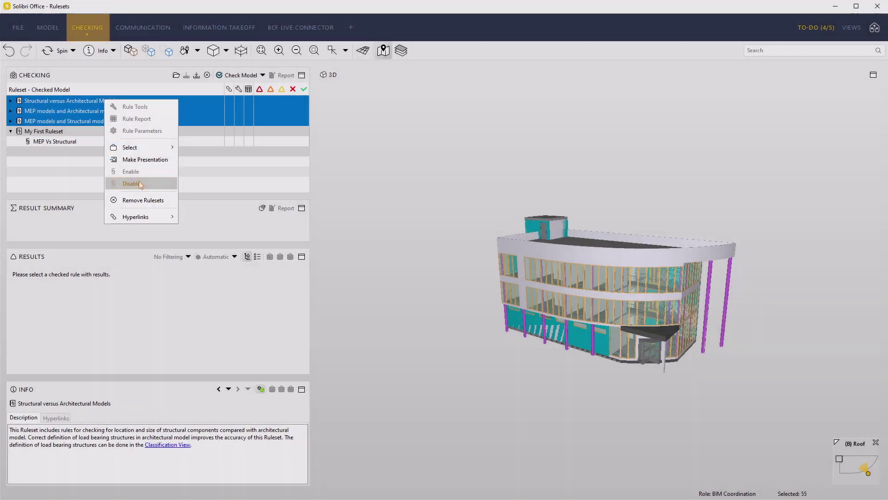
{"action": "left_click", "coordinate": [131, 184]}
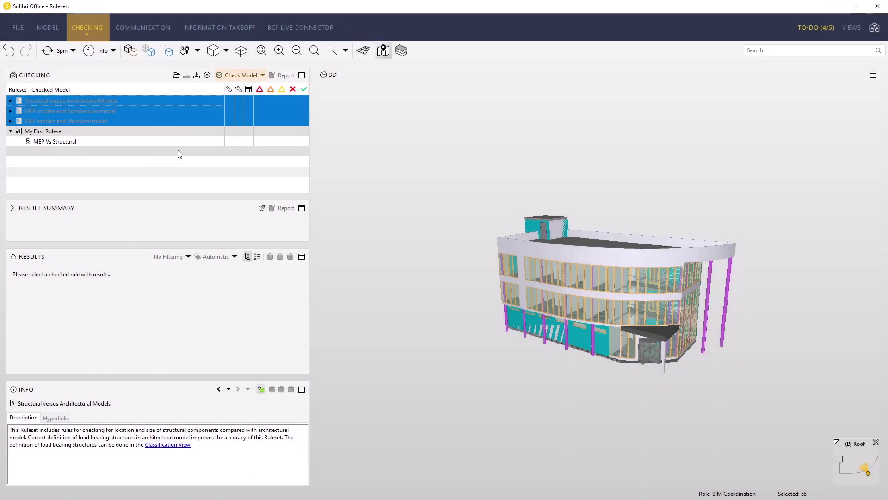
Run the model check anyway and view MEP Vs Structural's 49 clash results.
{"action": "left_click", "coordinate": [236, 77]}
{"action": "left_click", "coordinate": [200, 172]}
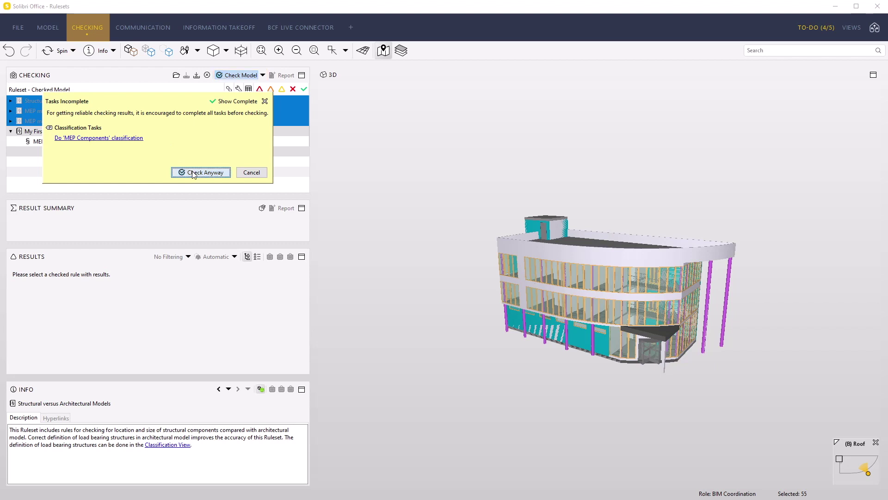
{"action": "left_click", "coordinate": [123, 141]}
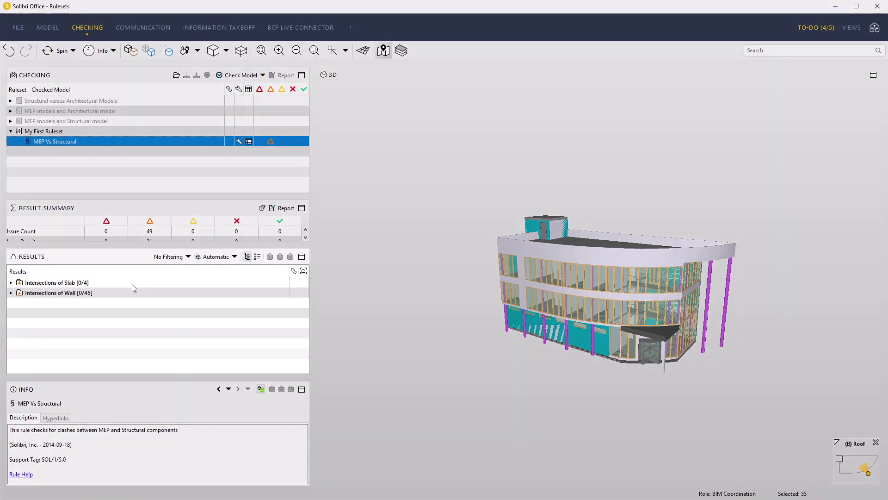
Expand the Intersections of Slab and Wall results and orbit to see the clashing walls.
{"action": "double_click", "coordinate": [134, 287]}
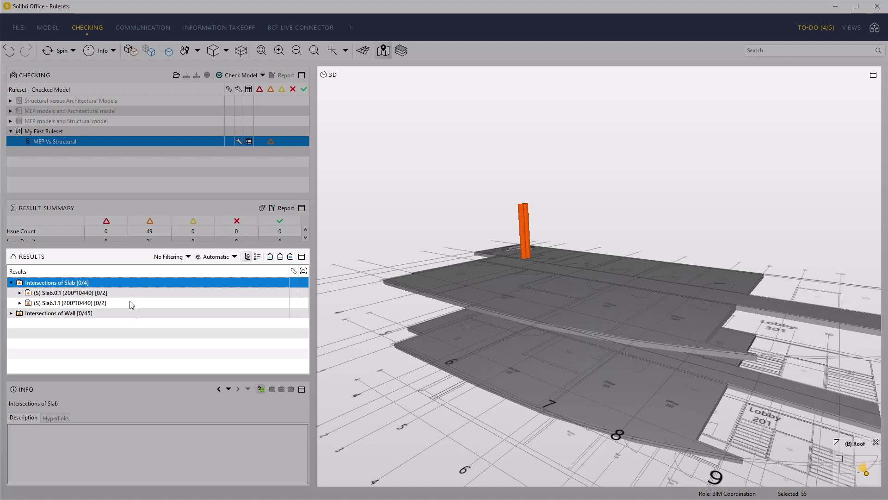
{"action": "double_click", "coordinate": [145, 314]}
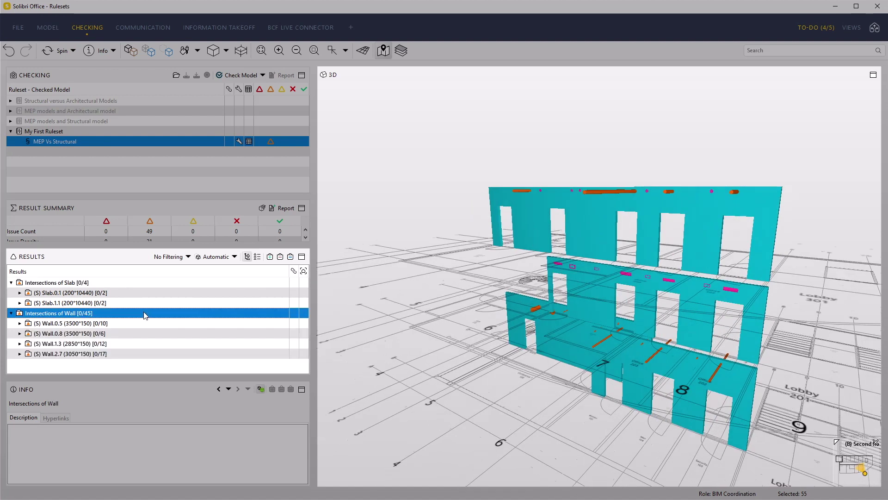
{"action": "left_click_drag", "start_coordinate": [689, 193], "coordinate": [542, 171]}
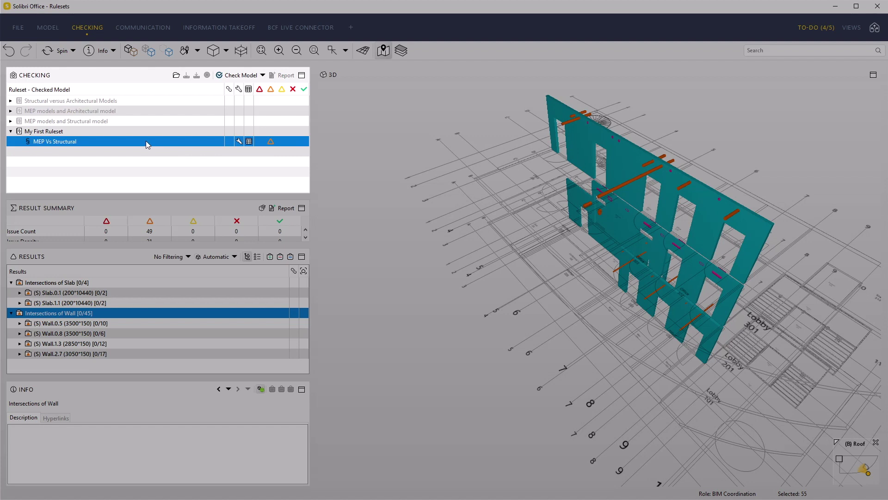
{"action": "right_click", "coordinate": [146, 141]}
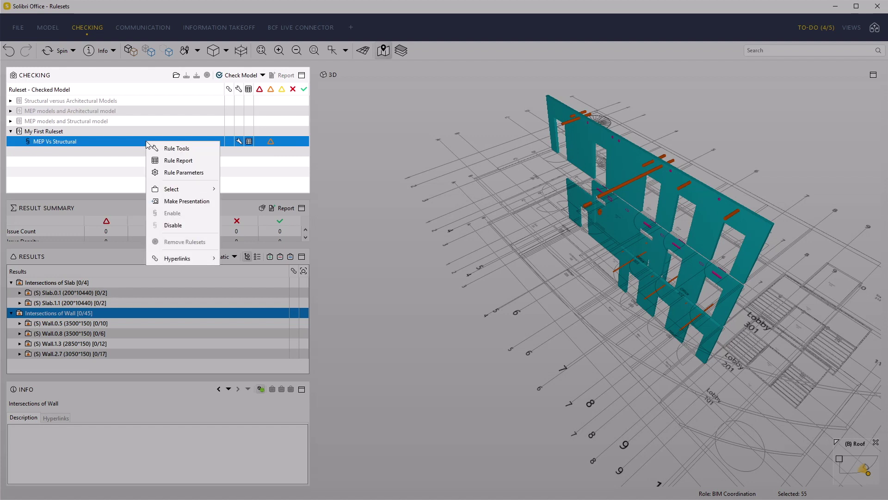
Enable a 0.005 m3 volume tolerance on MEP Vs Structural and rerun the check anyway.
{"action": "left_click", "coordinate": [177, 173]}
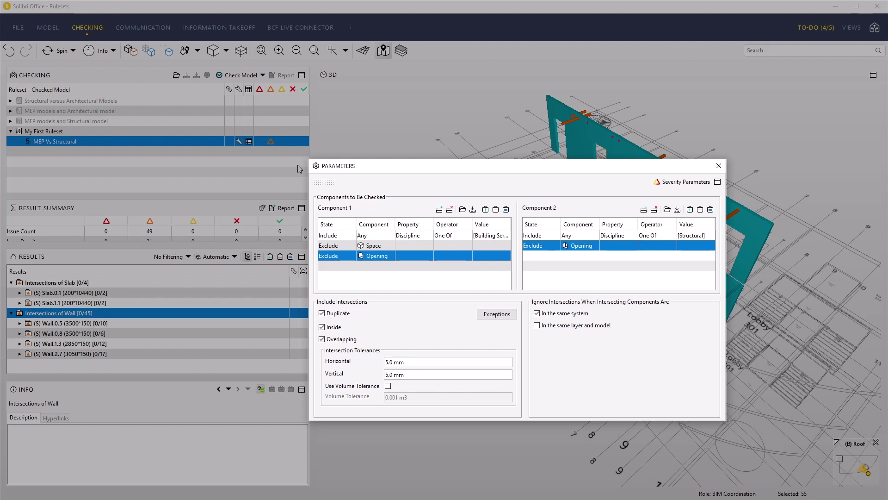
{"action": "left_click", "coordinate": [388, 386]}
{"action": "left_click", "coordinate": [398, 397]}
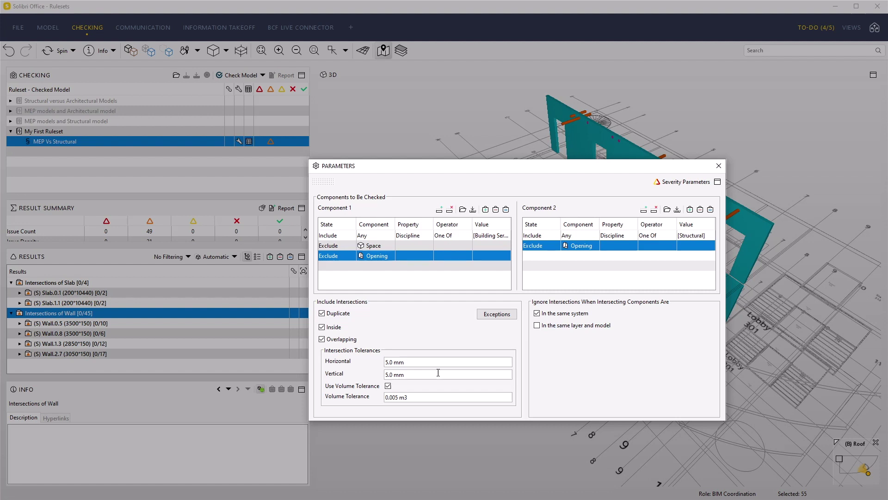
{"action": "left_click", "coordinate": [719, 167]}
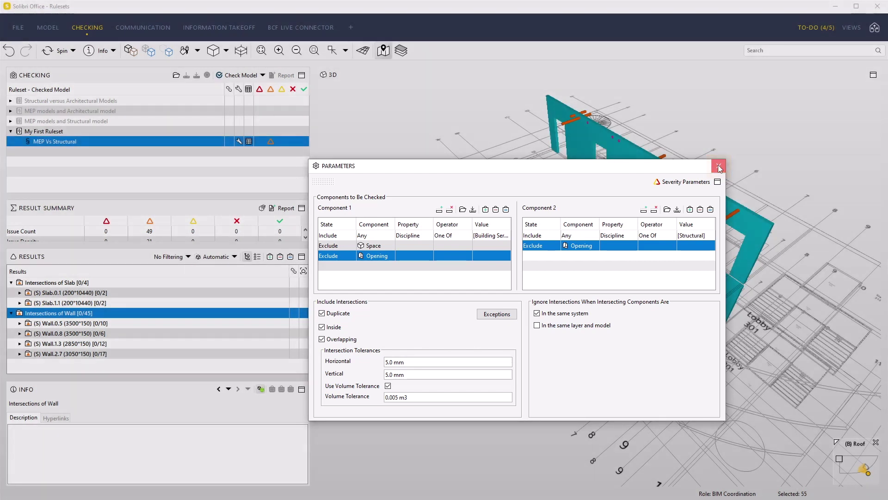
{"action": "left_click", "coordinate": [719, 167]}
{"action": "left_click", "coordinate": [248, 76]}
{"action": "left_click", "coordinate": [187, 170]}
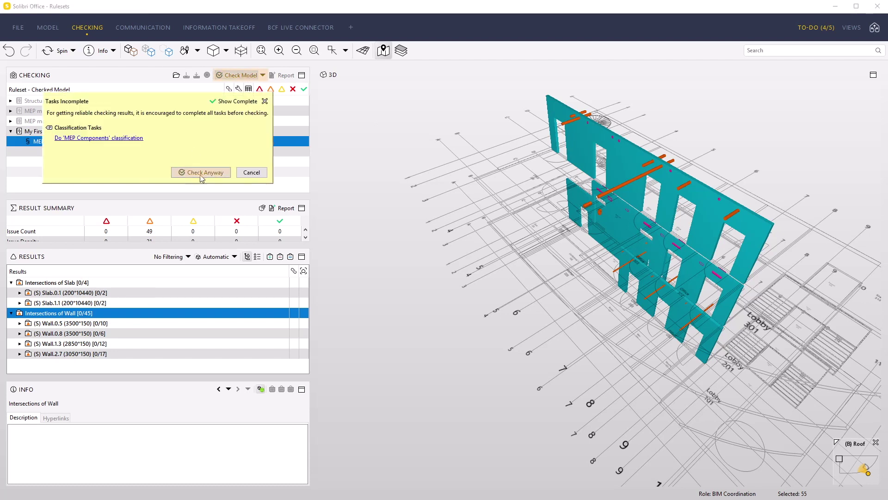
Inspect the slab and six wall intersections of the 10 remaining issues, then go to Recent Models.
{"action": "left_click", "coordinate": [127, 282]}
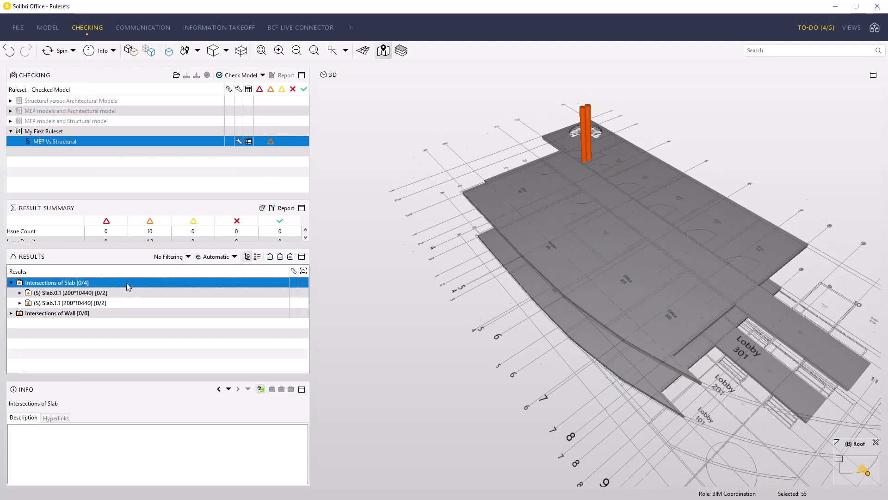
{"action": "left_click", "coordinate": [127, 312]}
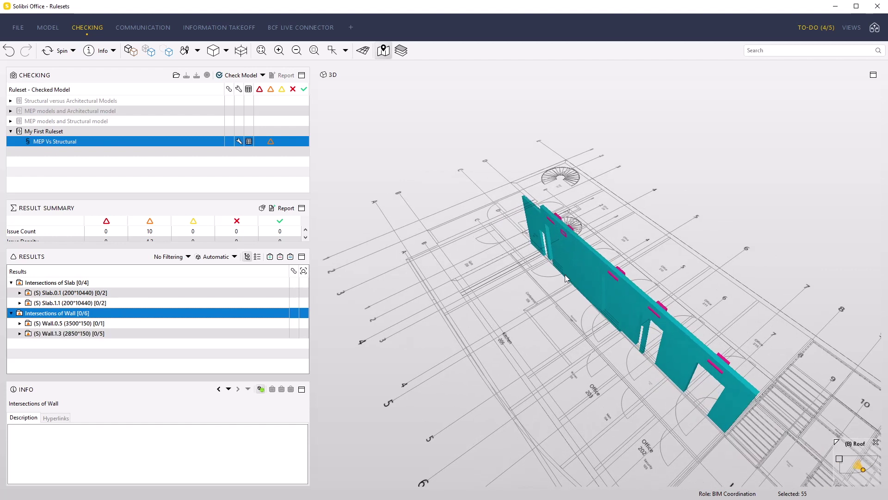
{"action": "left_click_drag", "start_coordinate": [637, 296], "coordinate": [436, 284]}
{"action": "scroll", "coordinate": [642, 299], "scroll_direction": "up", "scroll_amount": 3}
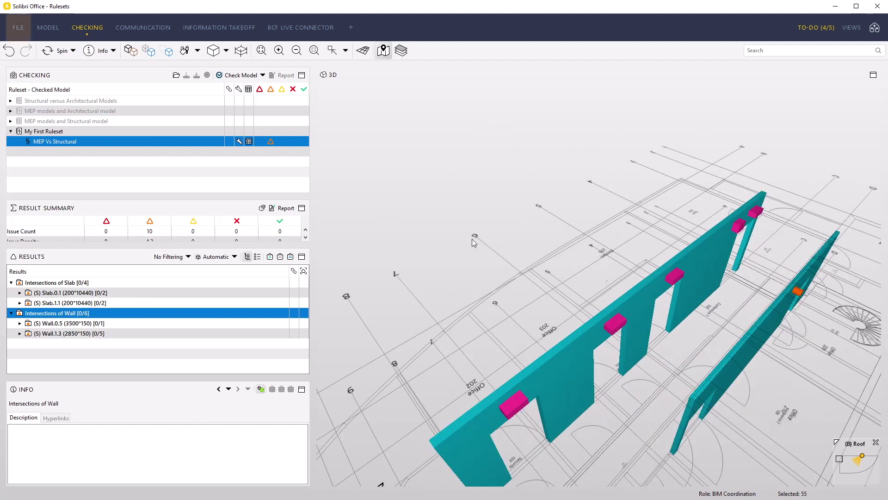
{"action": "left_click", "coordinate": [17, 30]}
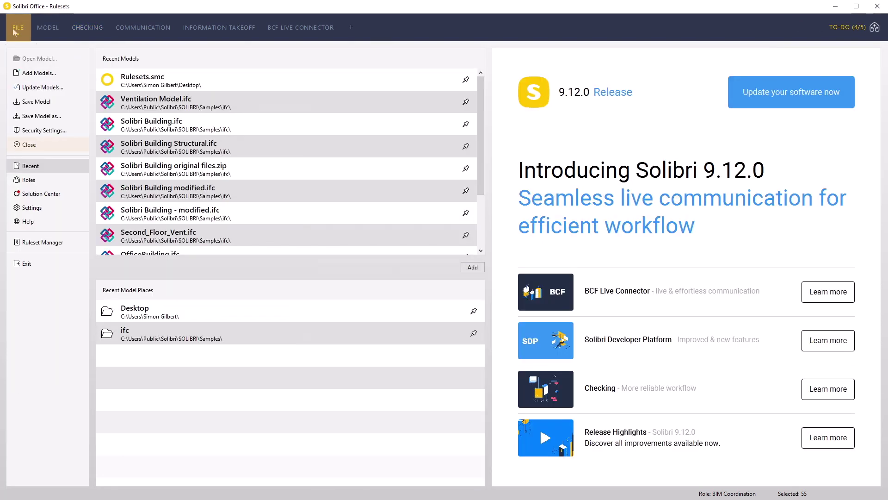
Close the model, ticking My First Ruleset to save alongside the Rulesets model.
{"action": "left_click", "coordinate": [28, 144]}
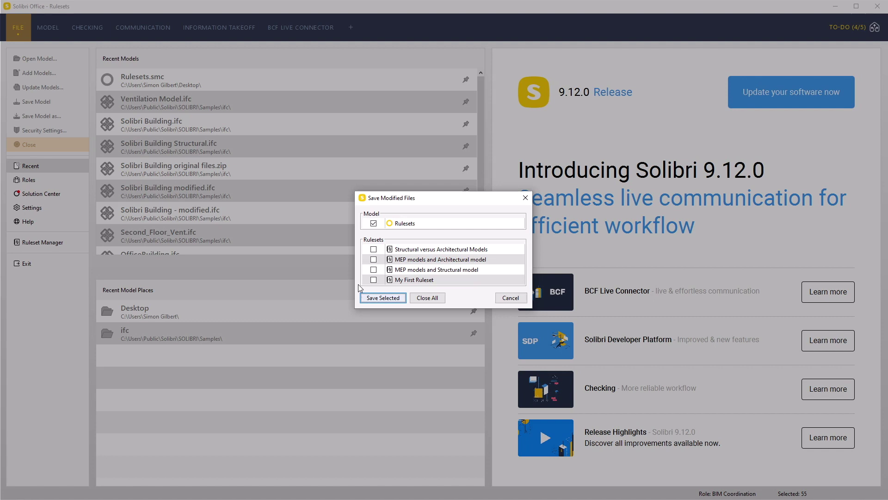
{"action": "left_click", "coordinate": [373, 279]}
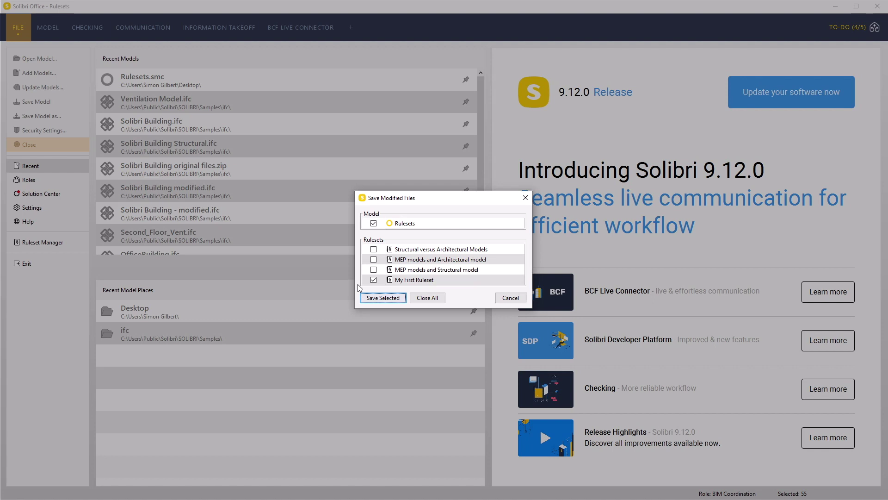
{"action": "left_click", "coordinate": [383, 298]}
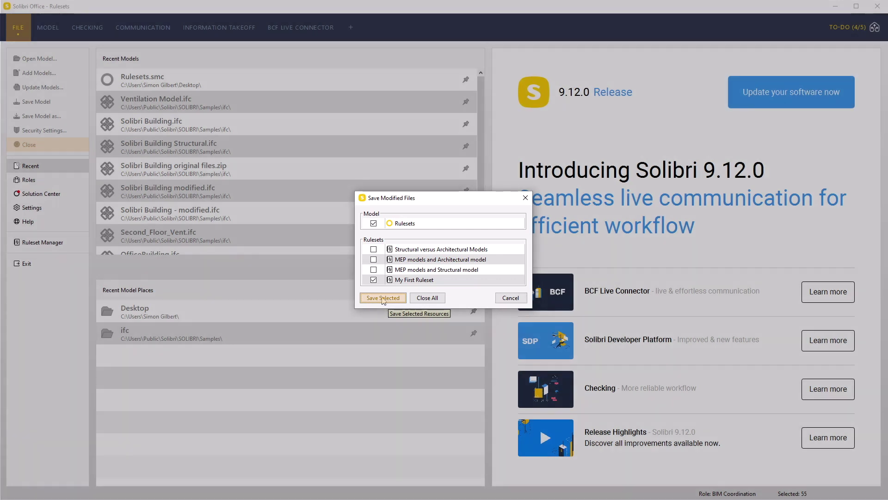